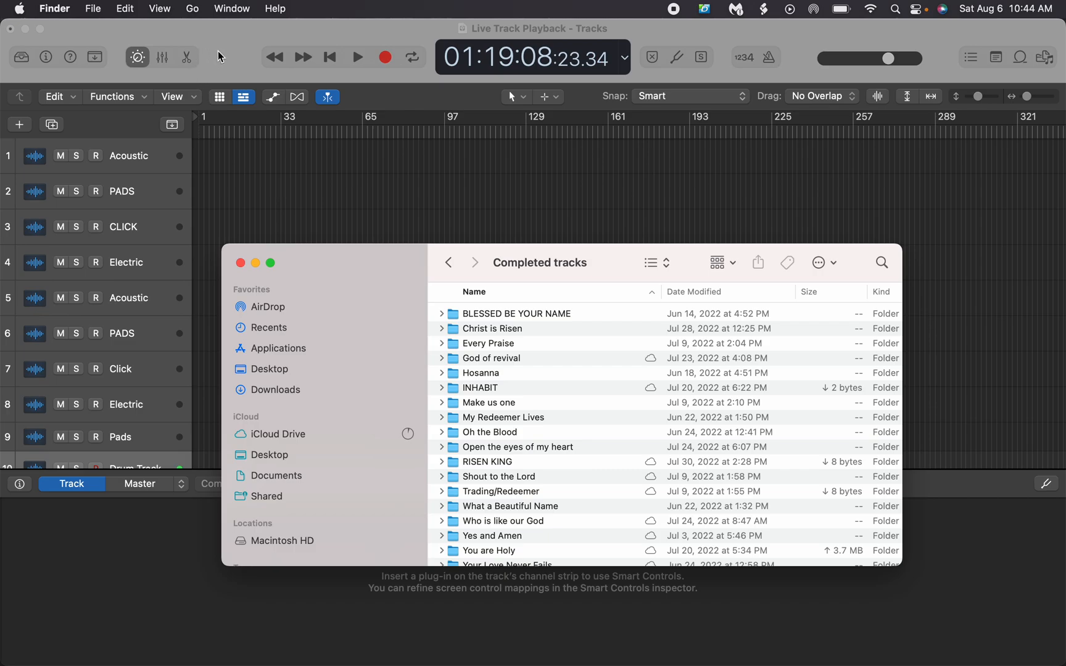
Hide the lower editing pane so that all ten tracks show in the Tracks area
{"action": "scroll", "coordinate": [351, 158], "scroll_direction": "up", "scroll_amount": 2}
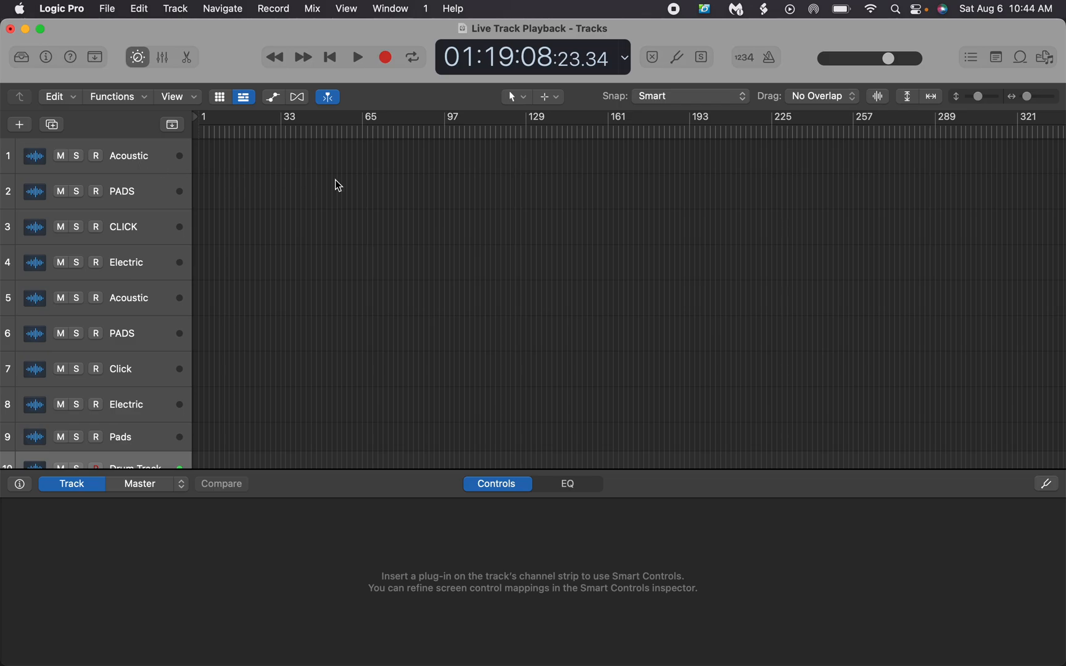
{"action": "left_click", "coordinate": [162, 60]}
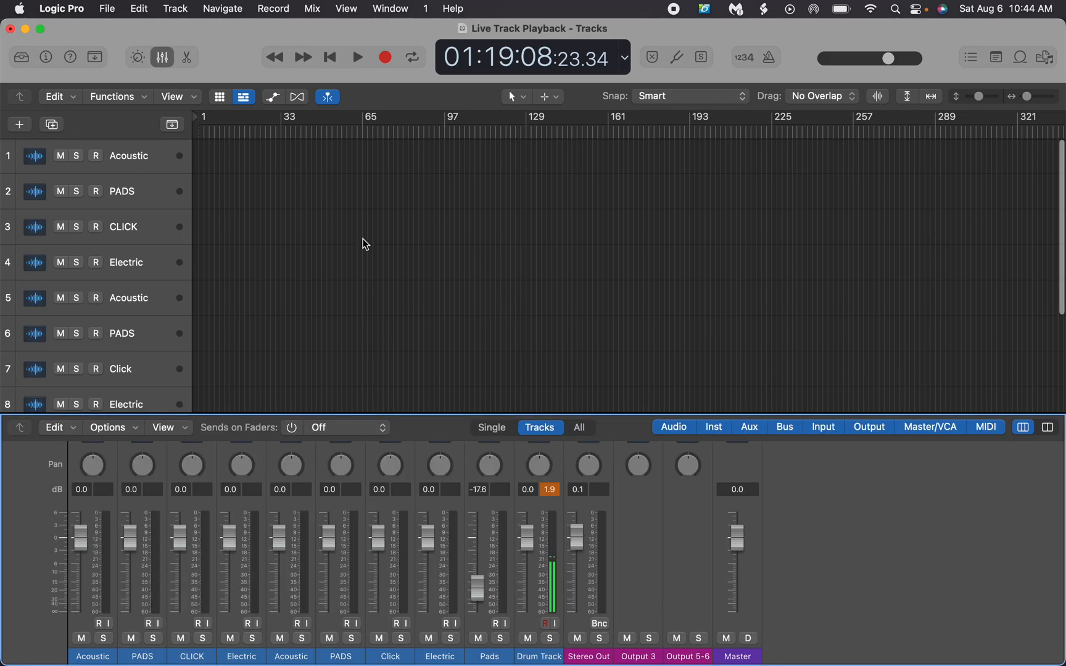
{"action": "left_click_drag", "start_coordinate": [374, 412], "coordinate": [424, 638]}
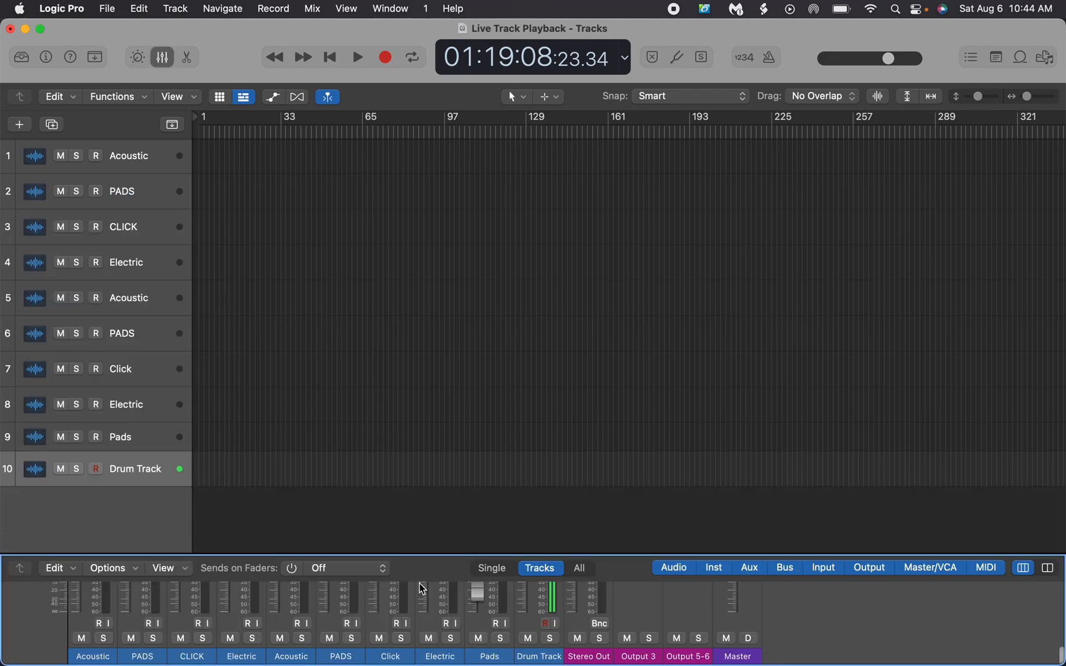
{"action": "left_click", "coordinate": [163, 58]}
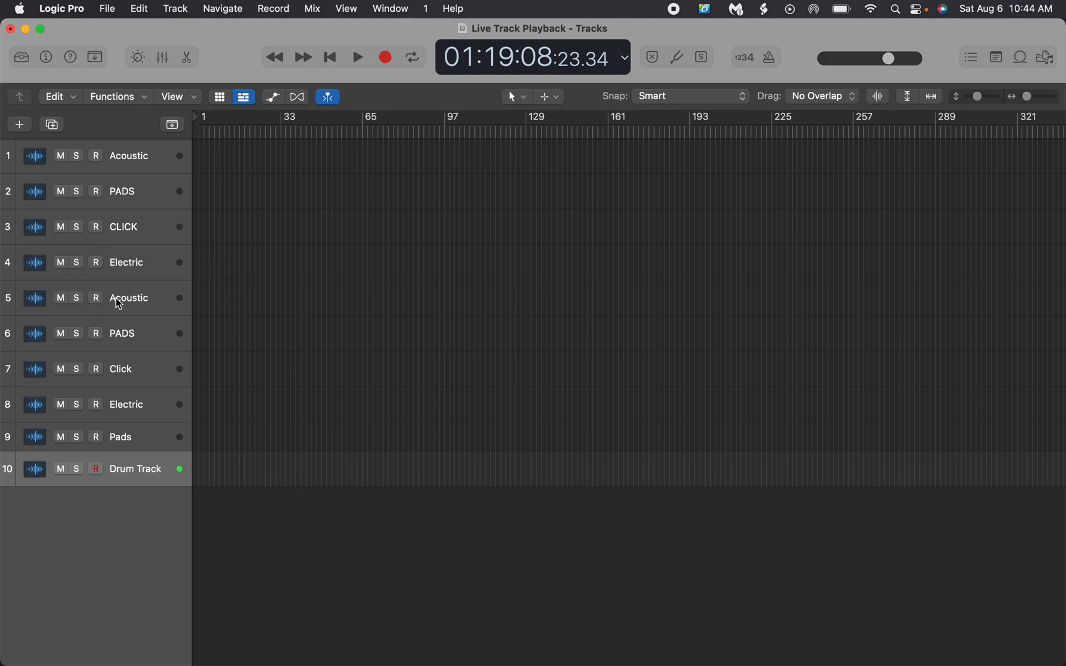
{"action": "left_click", "coordinate": [140, 293]}
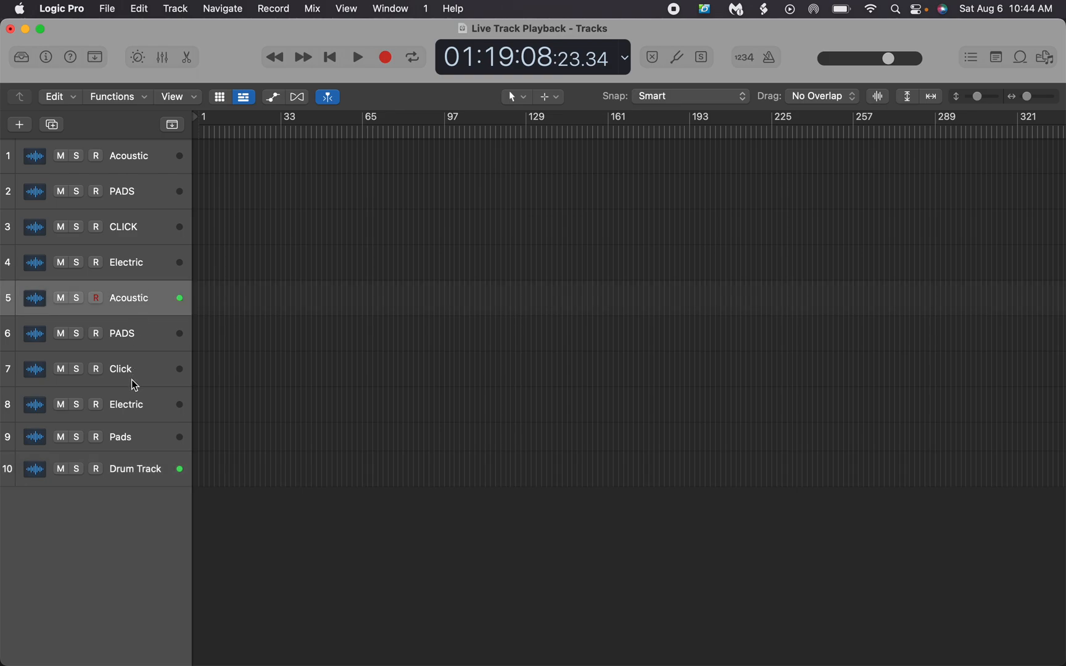
{"action": "left_click", "coordinate": [120, 416]}
{"action": "left_click", "coordinate": [137, 439]}
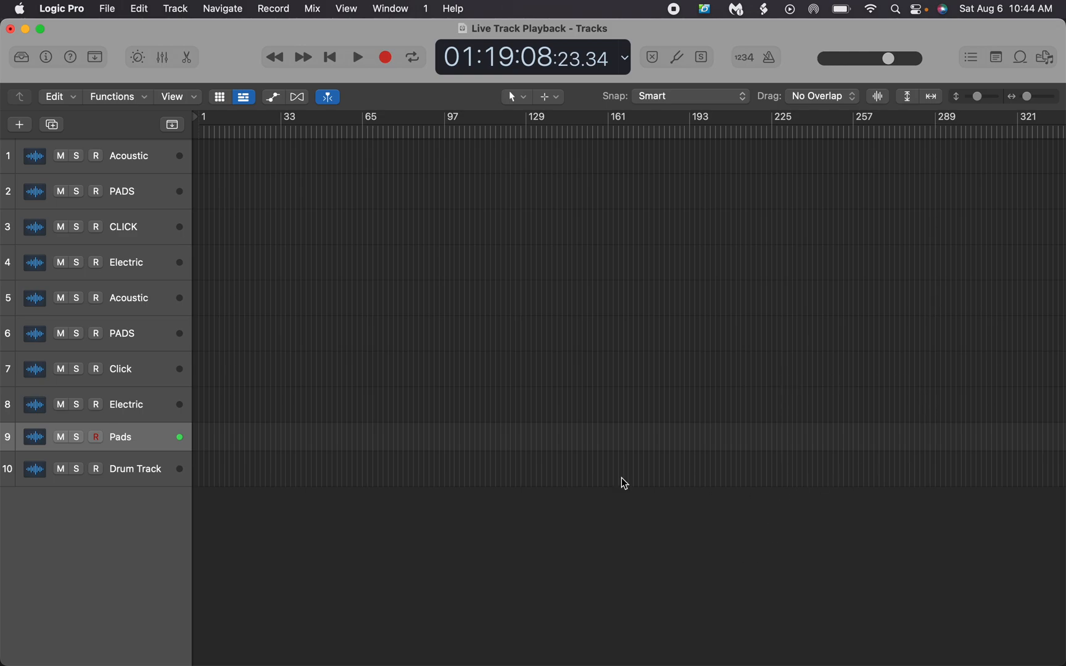
{"action": "left_click", "coordinate": [137, 469]}
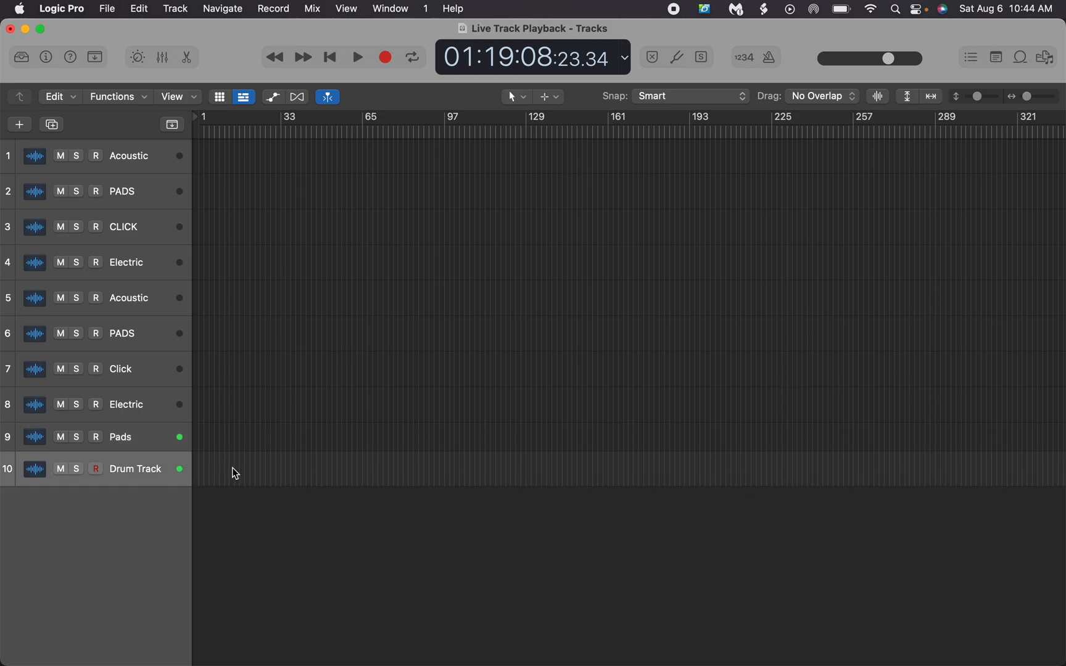
{"action": "scroll", "coordinate": [553, 467], "scroll_direction": "left", "scroll_amount": 1}
{"action": "scroll", "coordinate": [553, 467], "scroll_direction": "right", "scroll_amount": 12}
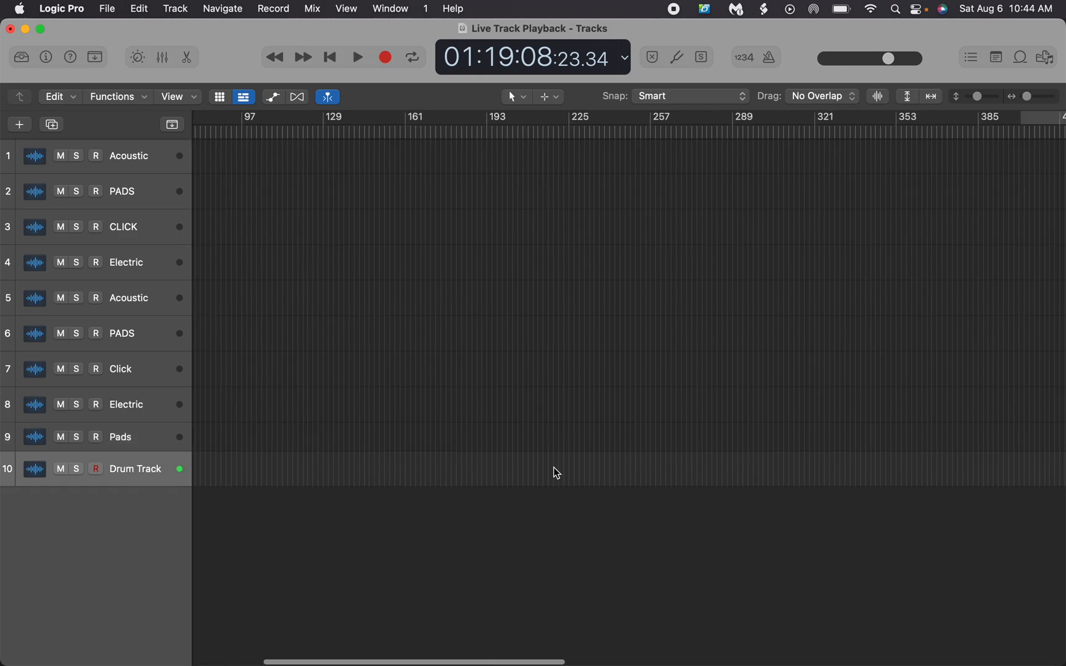
{"action": "scroll", "coordinate": [553, 467], "scroll_direction": "left", "scroll_amount": 12}
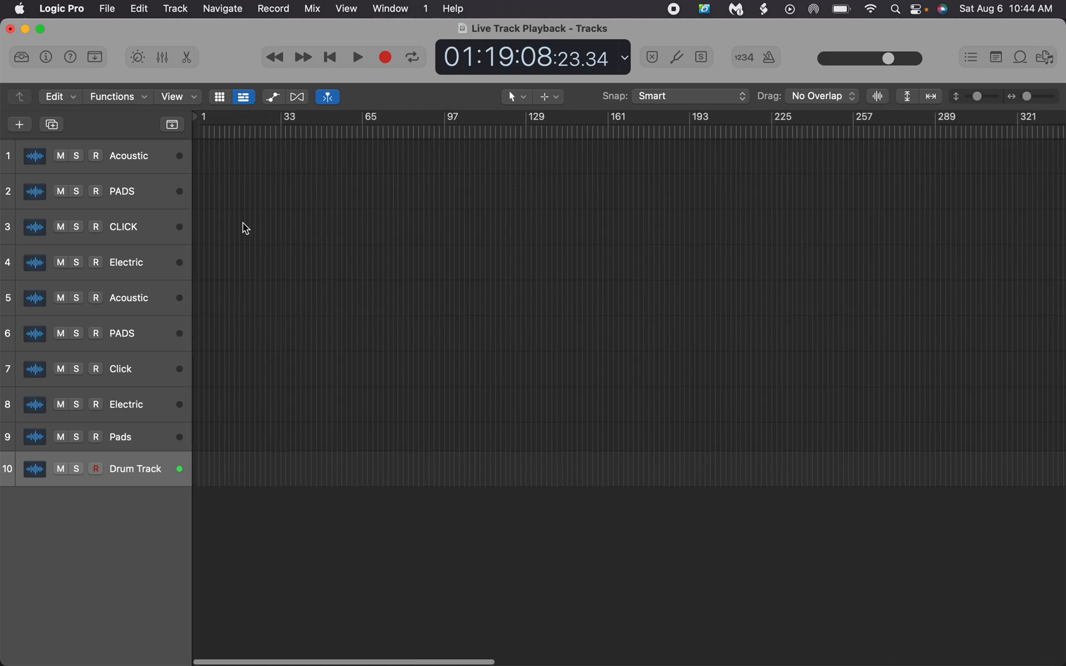
Place the playhead at 01:00:20:00.00 and select the first Acoustic track
{"action": "left_click", "coordinate": [223, 133]}
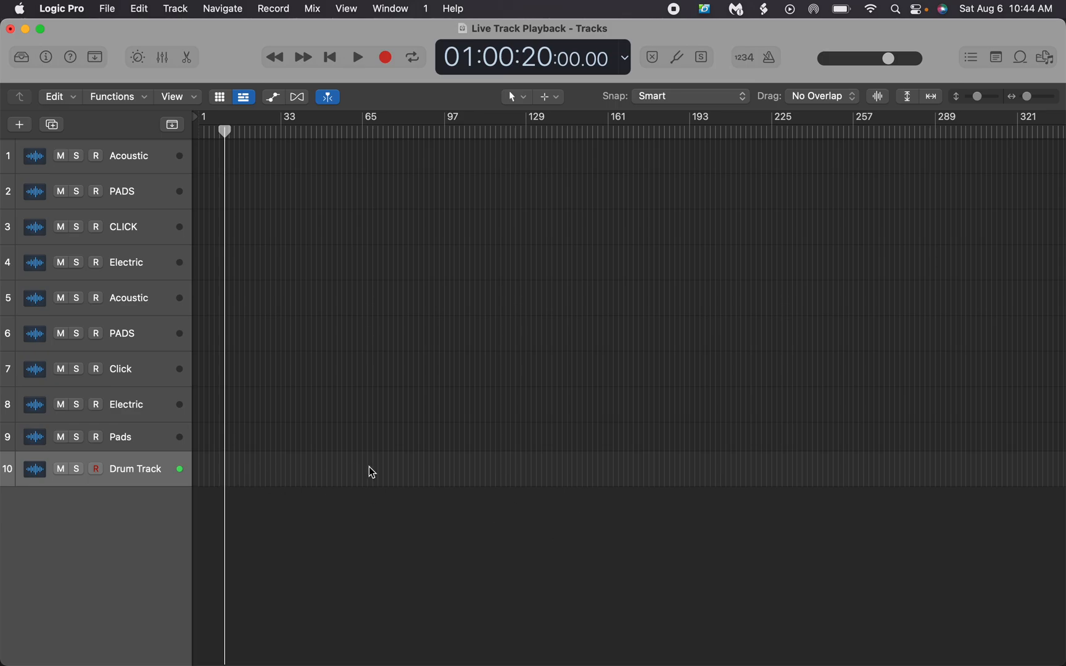
{"action": "left_click", "coordinate": [127, 150]}
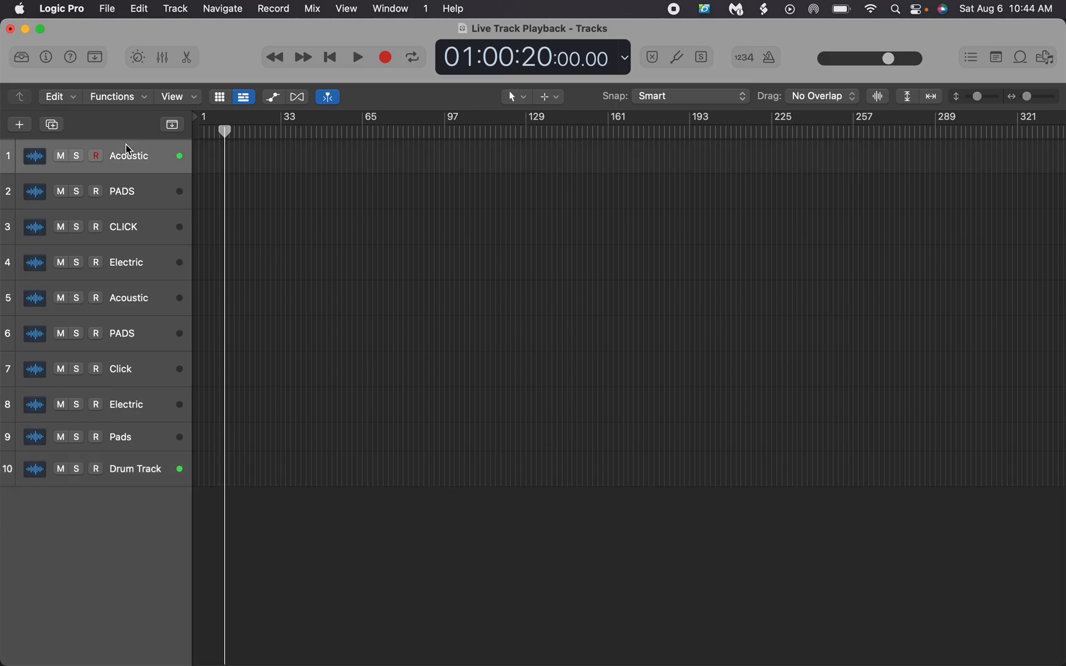
Switch to the Completed tracks window in Finder, move it clear of the first tracks and open the INHABIT folder
{"action": "key", "text": "ctrl+Up"}
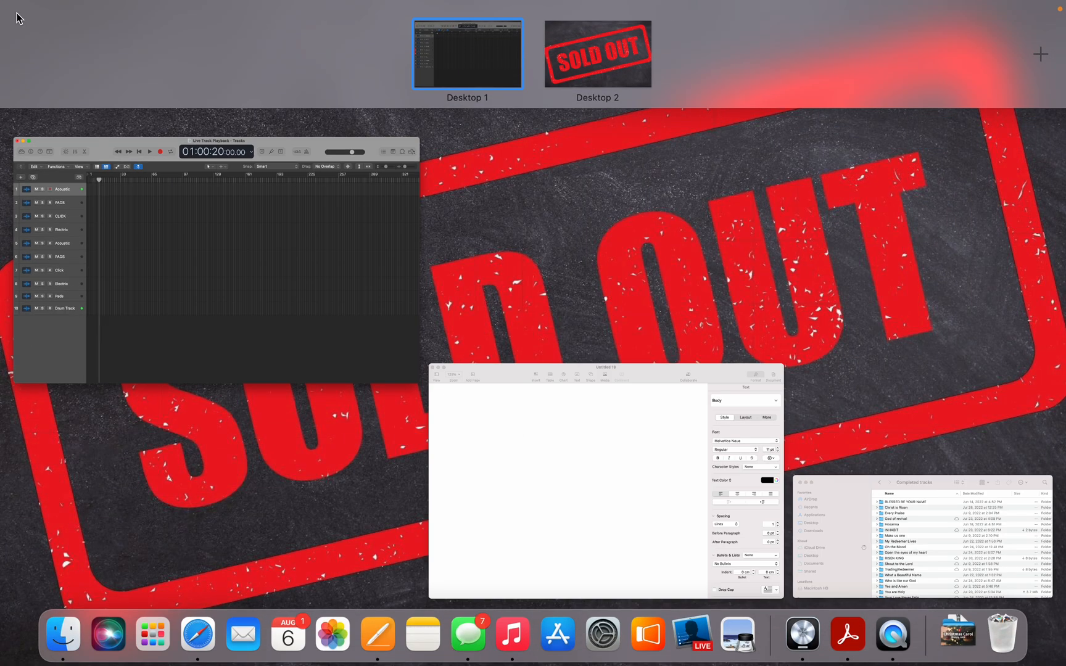
{"action": "left_click", "coordinate": [939, 536]}
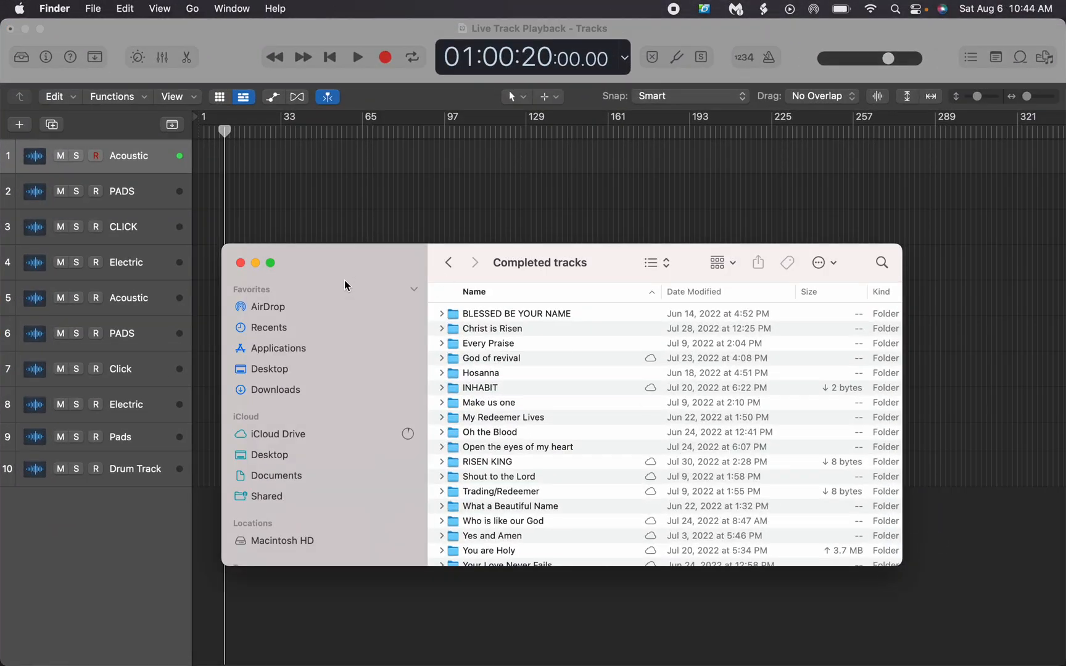
{"action": "left_click_drag", "start_coordinate": [341, 257], "coordinate": [165, 366]}
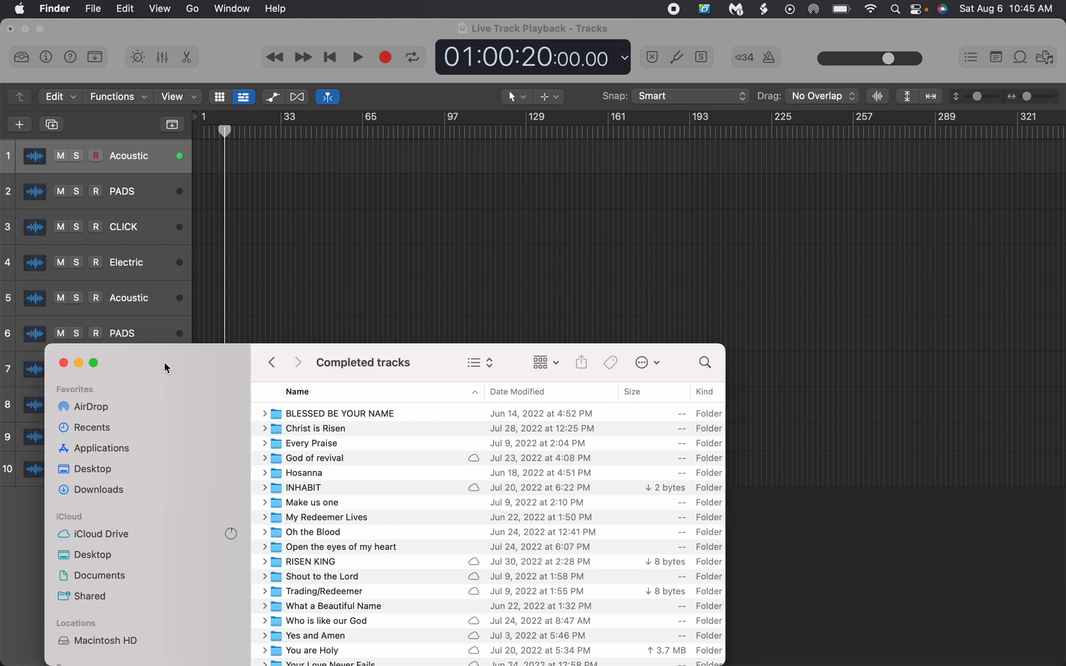
{"action": "scroll", "coordinate": [379, 473], "scroll_direction": "down", "scroll_amount": 2}
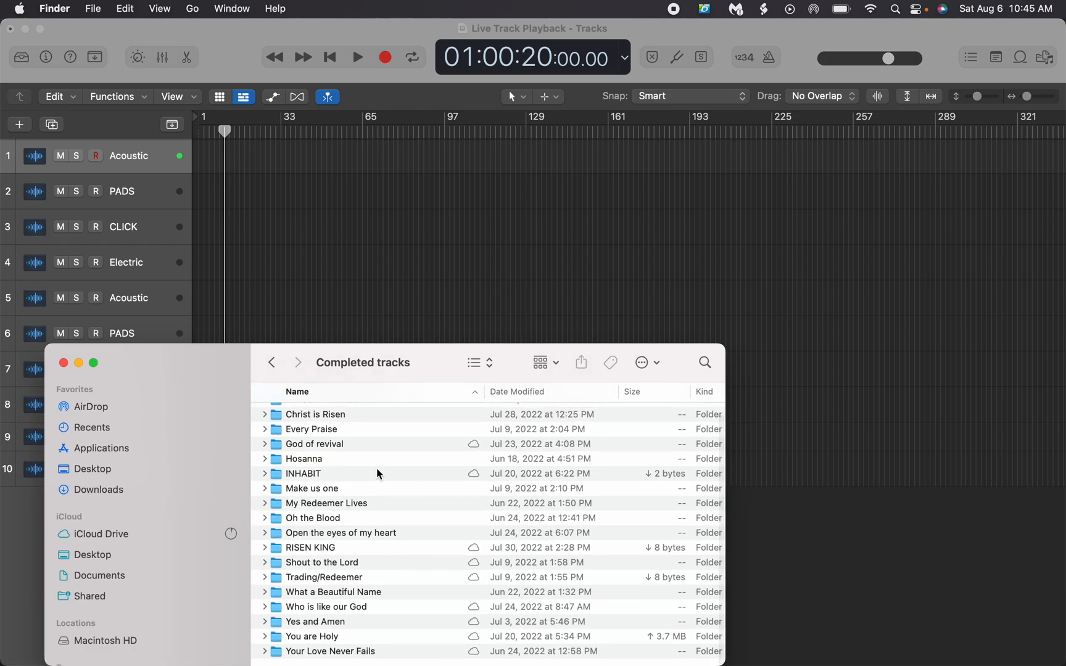
{"action": "double_click", "coordinate": [302, 474]}
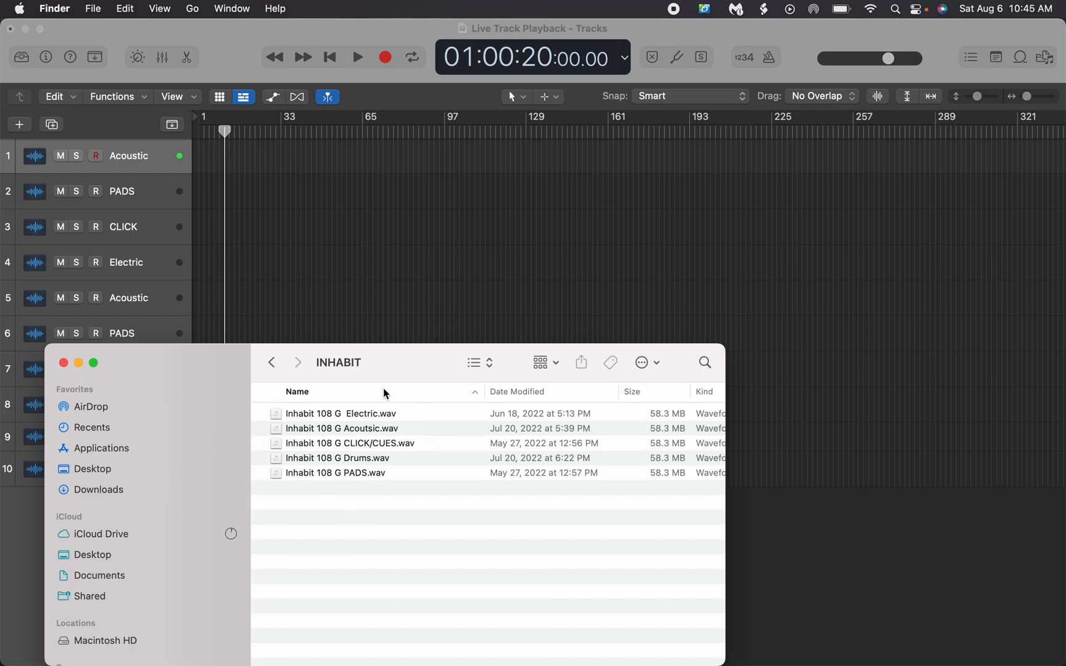
Add the Inhabit 108 G Acoutsic, PADS, CLICK/CUES and Electric WAV files to tracks 1 to 4, aligned together just after the playhead
{"action": "left_click", "coordinate": [307, 430]}
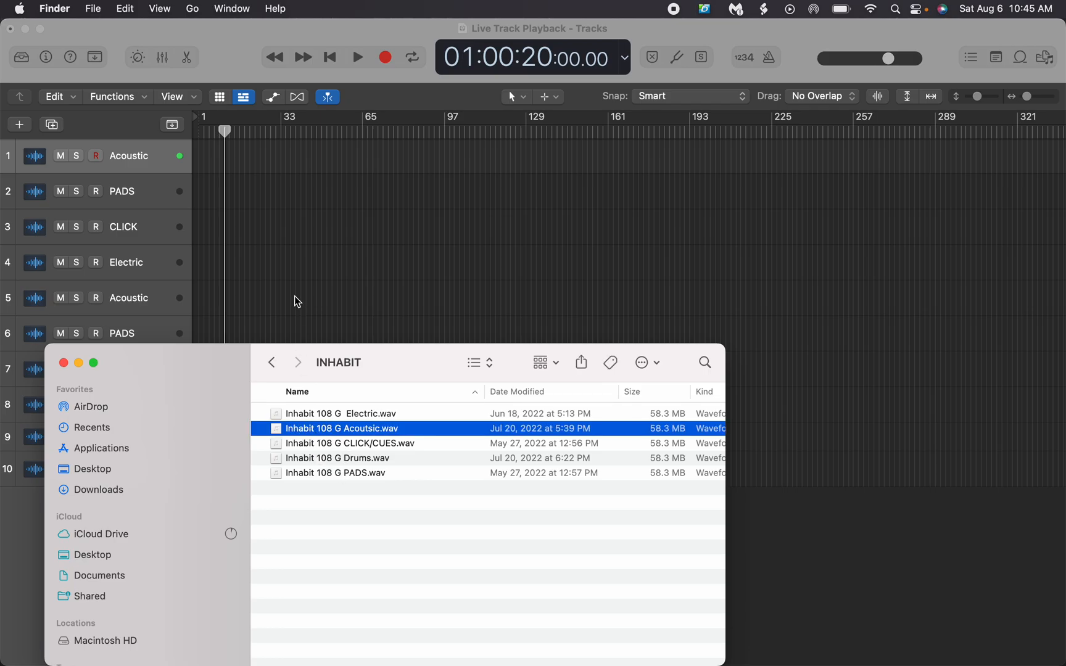
{"action": "left_click_drag", "start_coordinate": [301, 428], "coordinate": [226, 155]}
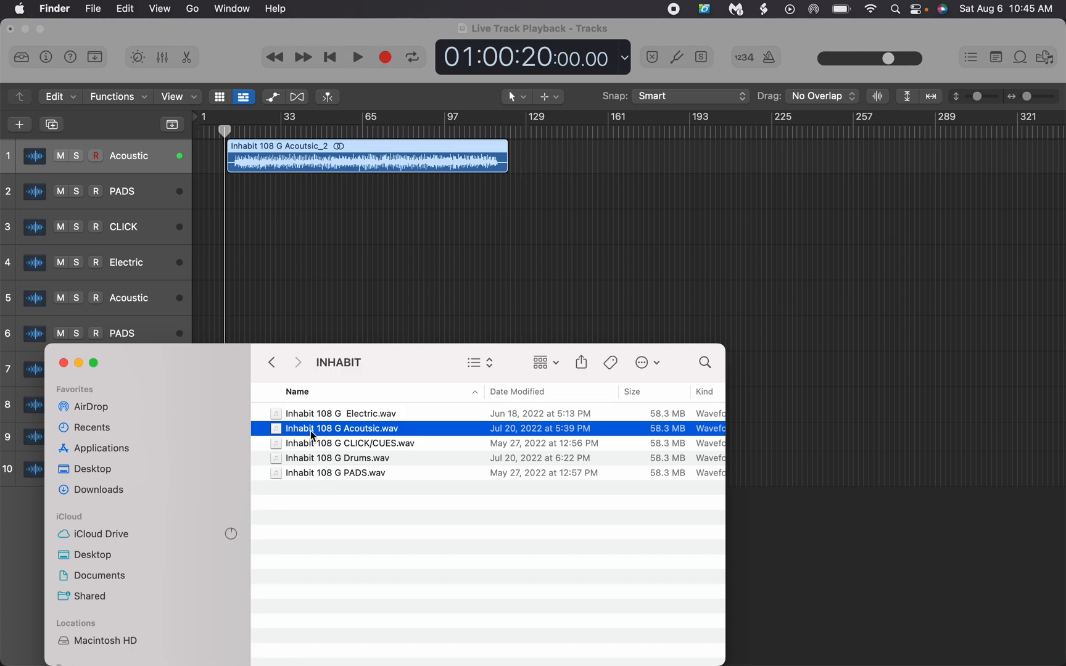
{"action": "left_click", "coordinate": [310, 475]}
{"action": "left_click_drag", "start_coordinate": [308, 480], "coordinate": [231, 200]}
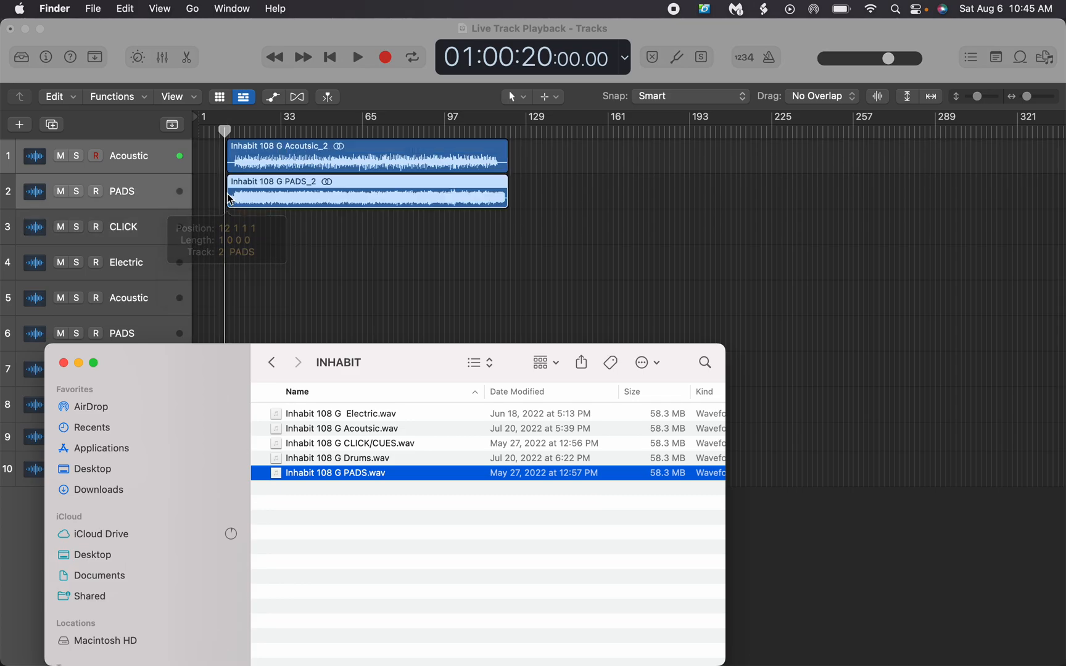
{"action": "left_click_drag", "start_coordinate": [320, 446], "coordinate": [230, 241]}
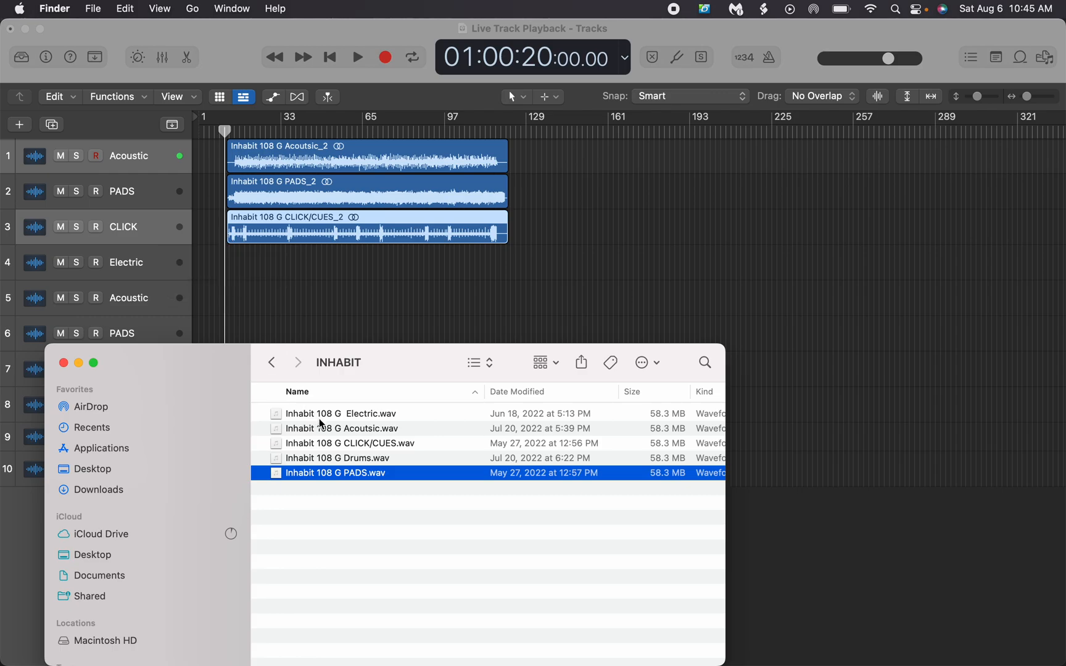
{"action": "left_click_drag", "start_coordinate": [314, 413], "coordinate": [226, 262]}
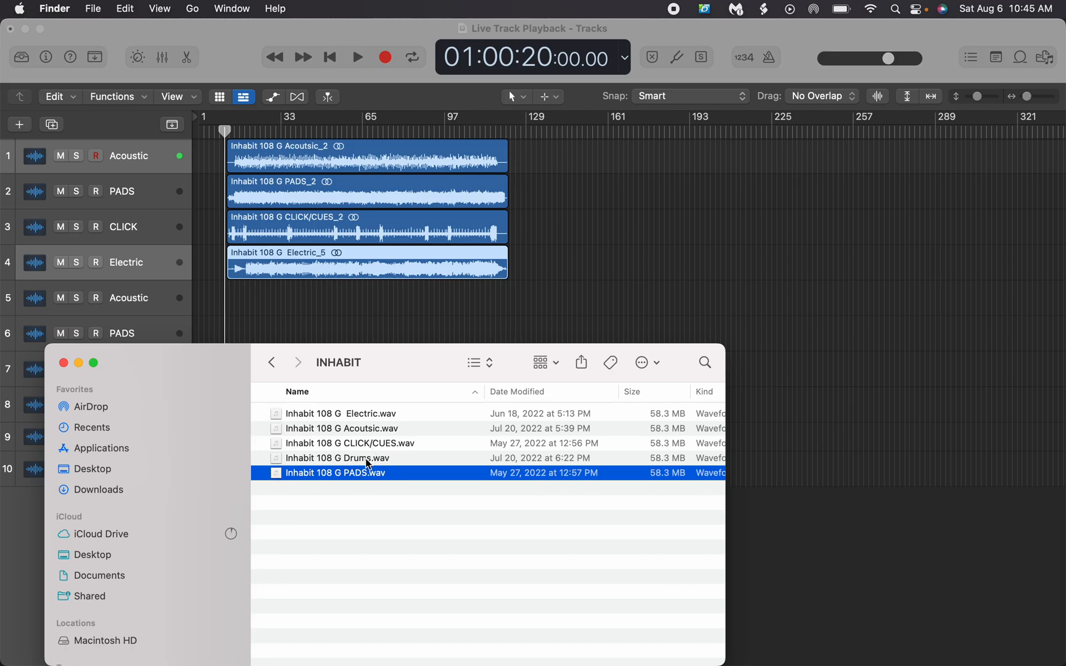
{"action": "left_click", "coordinate": [276, 365]}
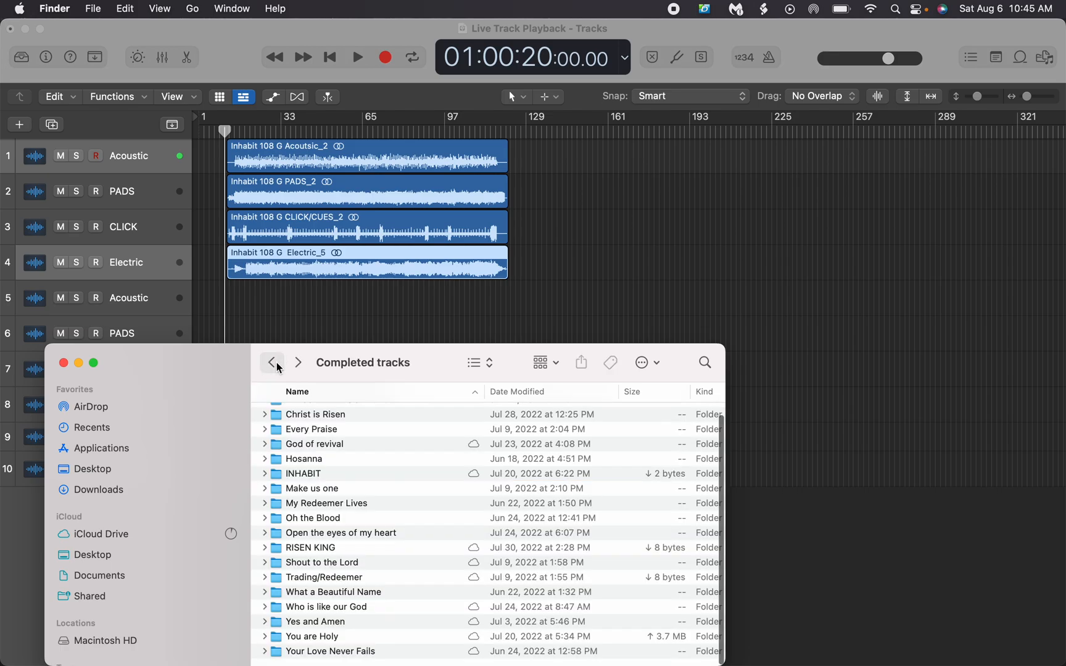
{"action": "left_click_drag", "start_coordinate": [217, 357], "coordinate": [320, 357]}
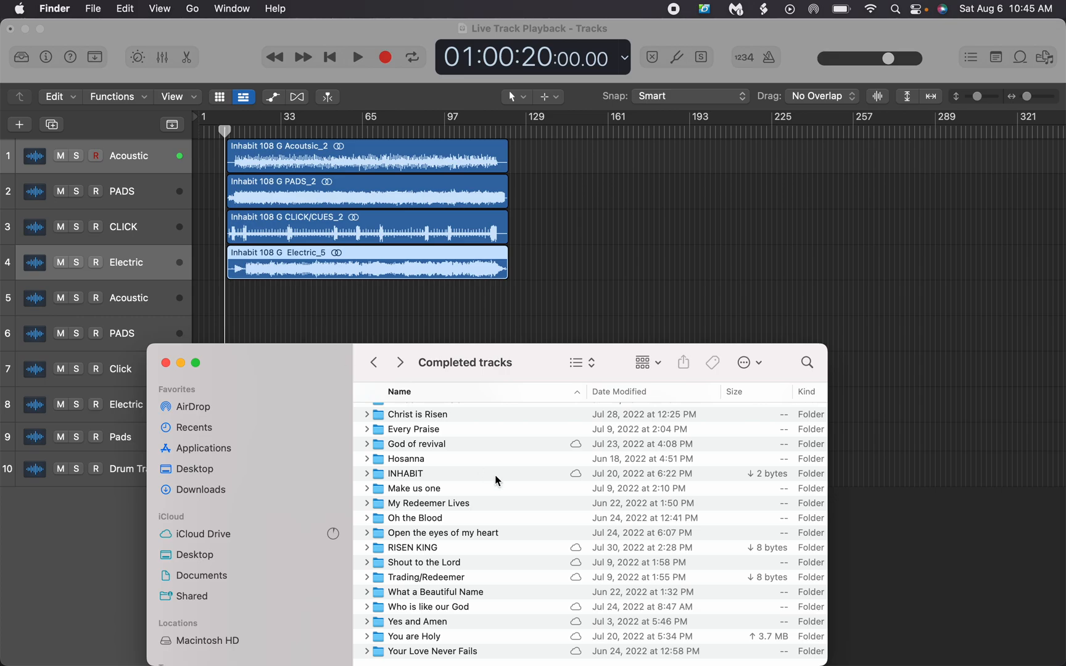
{"action": "scroll", "coordinate": [501, 518], "scroll_direction": "down", "scroll_amount": 2}
{"action": "scroll", "coordinate": [501, 521], "scroll_direction": "up", "scroll_amount": 1}
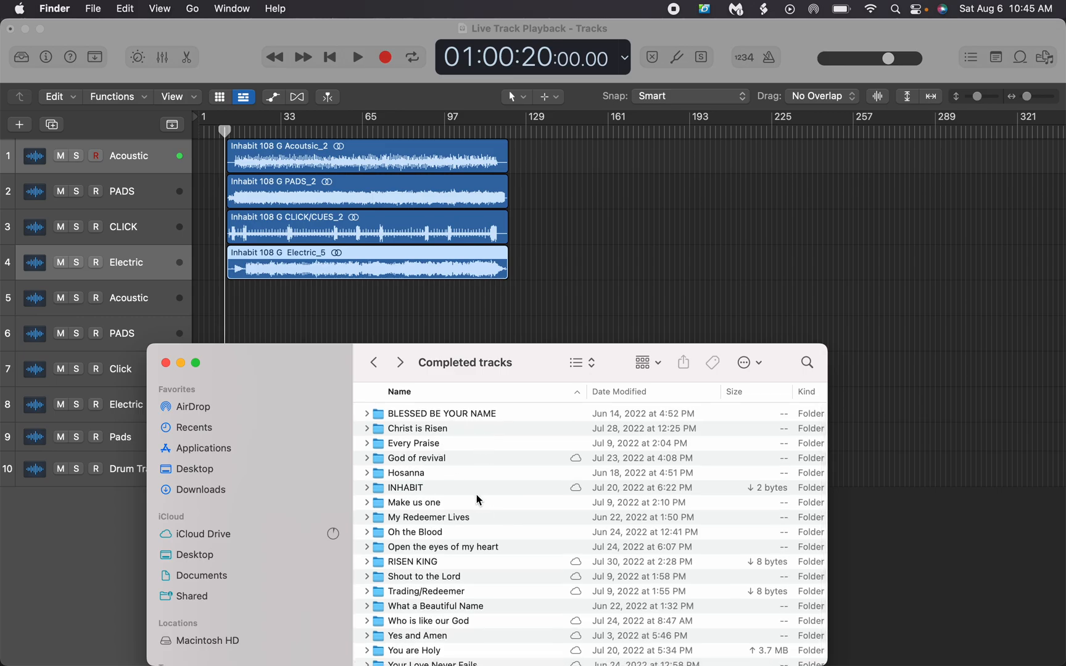
{"action": "scroll", "coordinate": [475, 494], "scroll_direction": "down", "scroll_amount": 1}
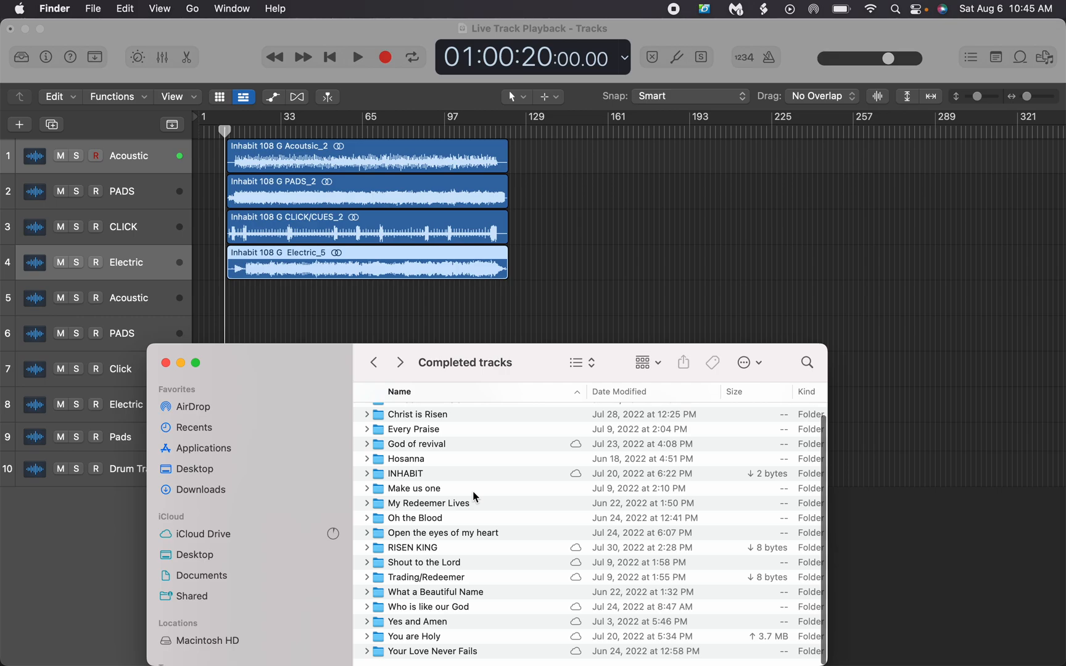
{"action": "double_click", "coordinate": [464, 504]}
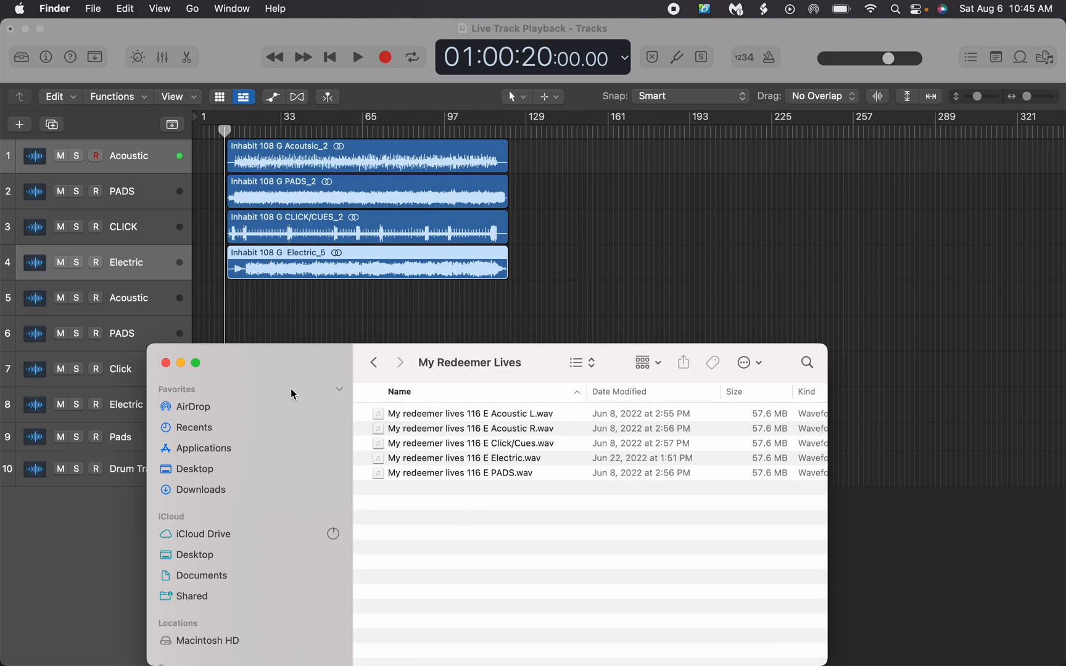
{"action": "left_click_drag", "start_coordinate": [293, 387], "coordinate": [294, 379]}
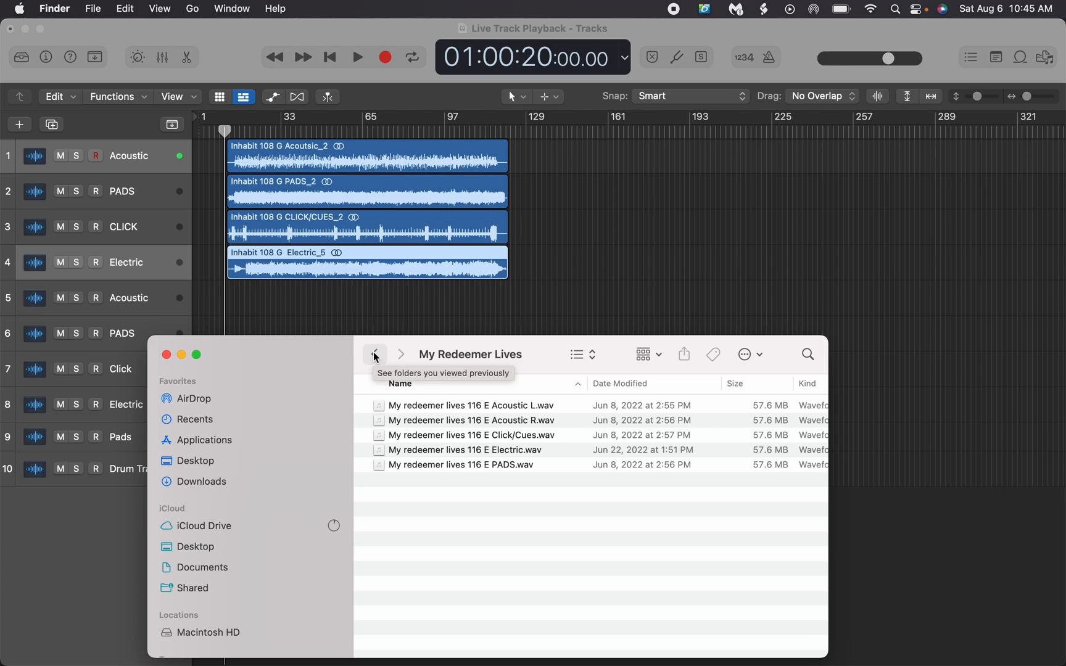
Return to the Completed tracks folder, open Trading/Redeemer and move the Finder window below the track lanes
{"action": "left_click", "coordinate": [375, 355]}
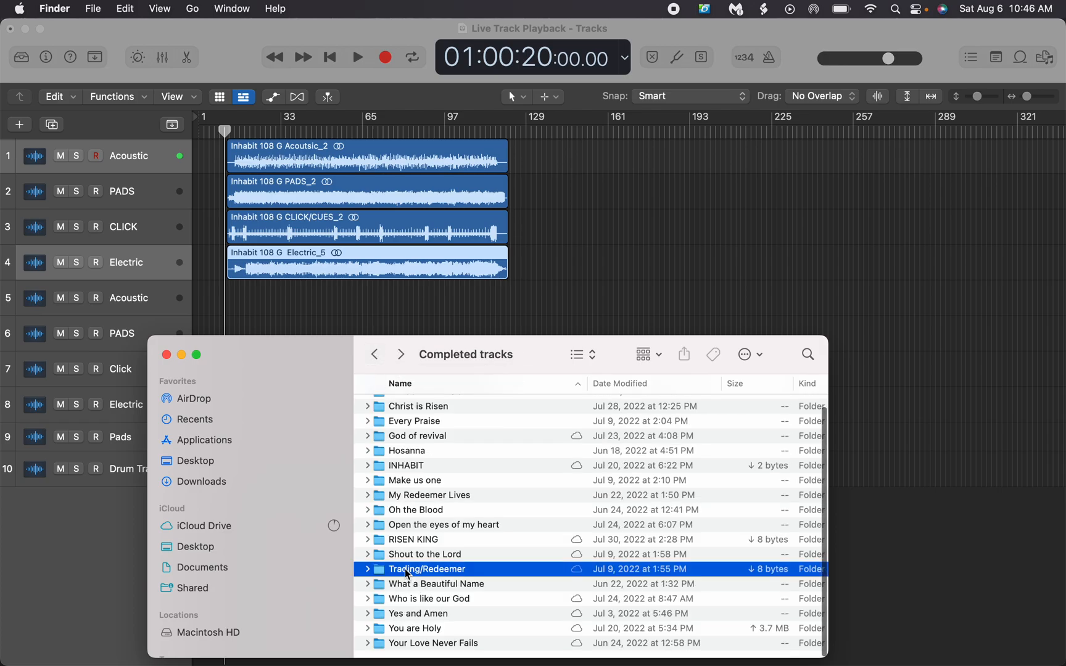
{"action": "double_click", "coordinate": [406, 570]}
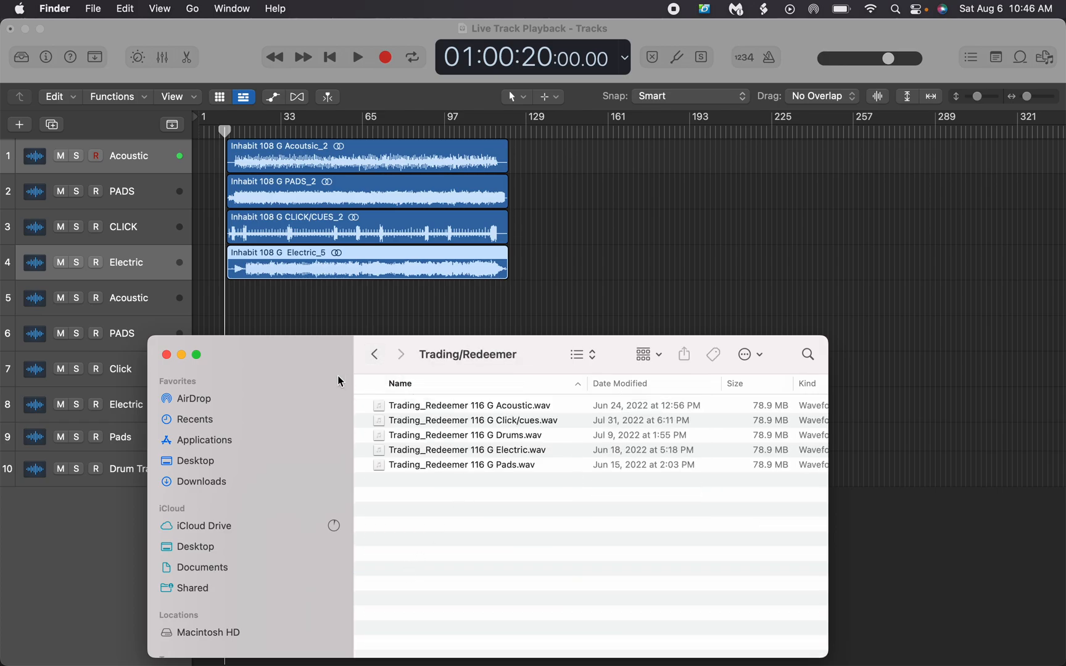
{"action": "left_click_drag", "start_coordinate": [307, 359], "coordinate": [447, 503]}
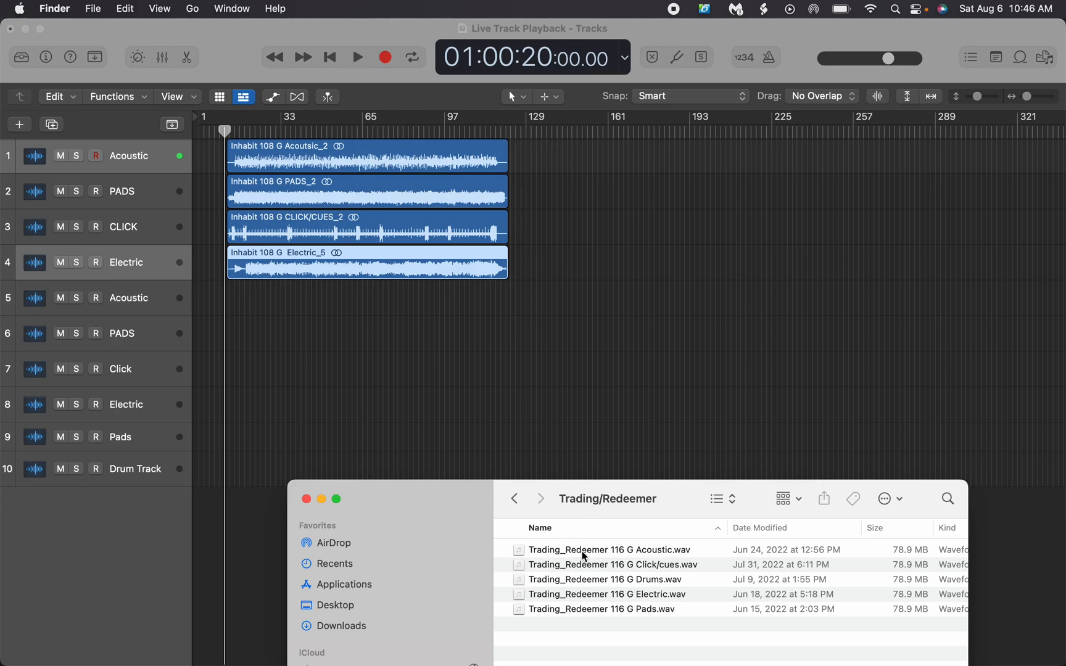
Add the Trading_Redeemer 116 G Acoustic, Pads, Click/cues and Electric WAV files to tracks 5 to 8, starting around the end of the Inhabit regions
{"action": "left_click_drag", "start_coordinate": [583, 554], "coordinate": [509, 307]}
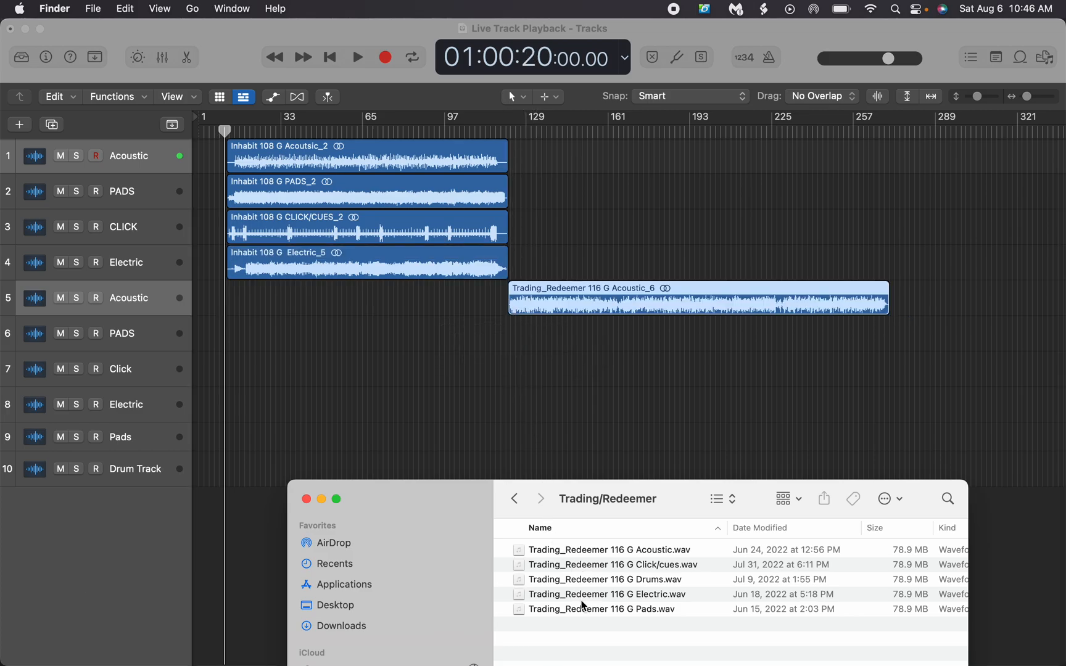
{"action": "left_click_drag", "start_coordinate": [581, 612], "coordinate": [511, 343]}
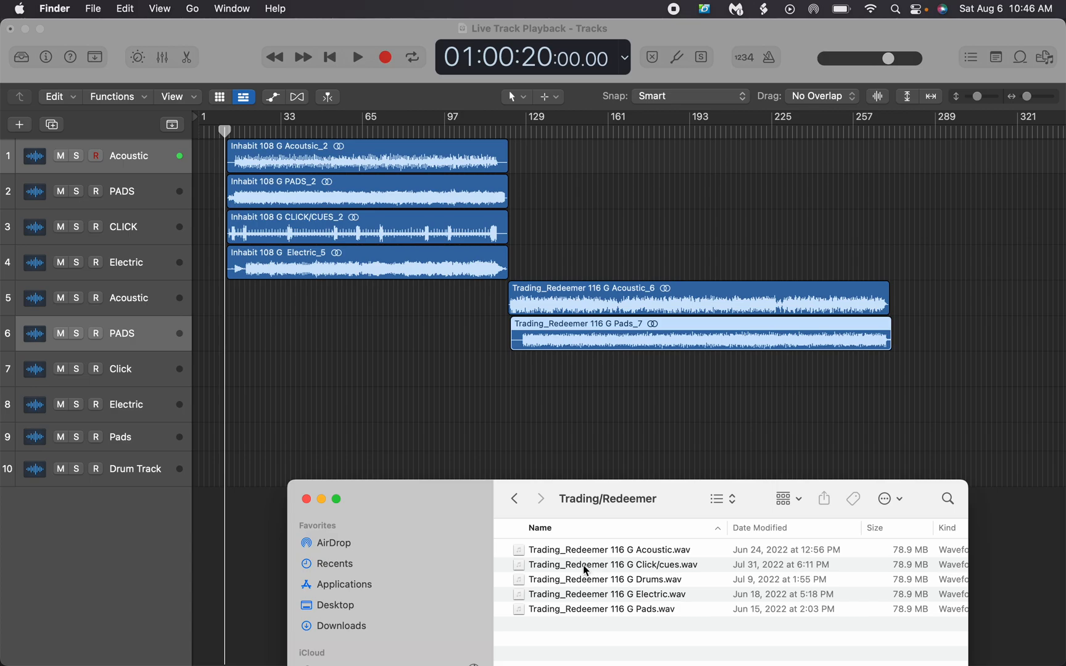
{"action": "left_click_drag", "start_coordinate": [584, 566], "coordinate": [510, 381]}
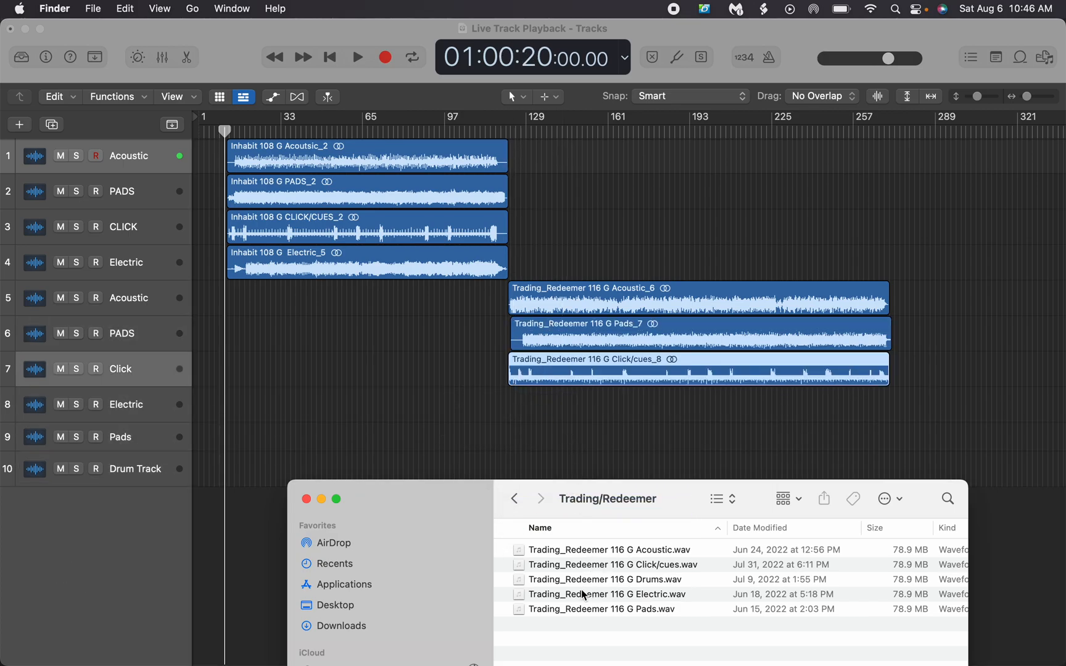
{"action": "left_click_drag", "start_coordinate": [585, 595], "coordinate": [508, 421]}
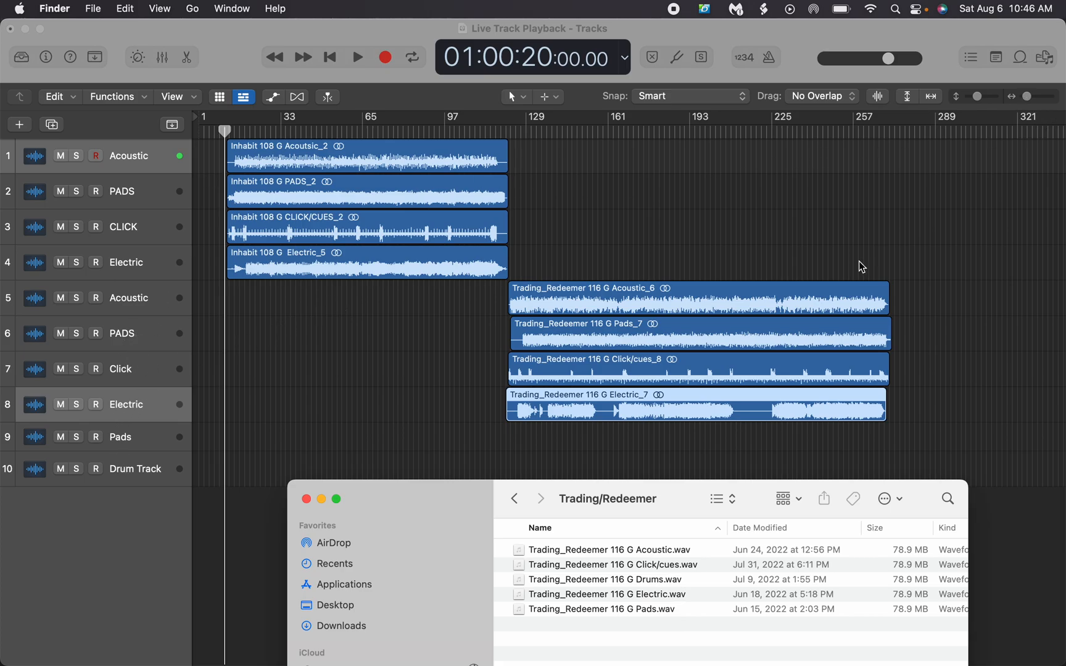
{"action": "scroll", "coordinate": [903, 302], "scroll_direction": "right", "scroll_amount": 15}
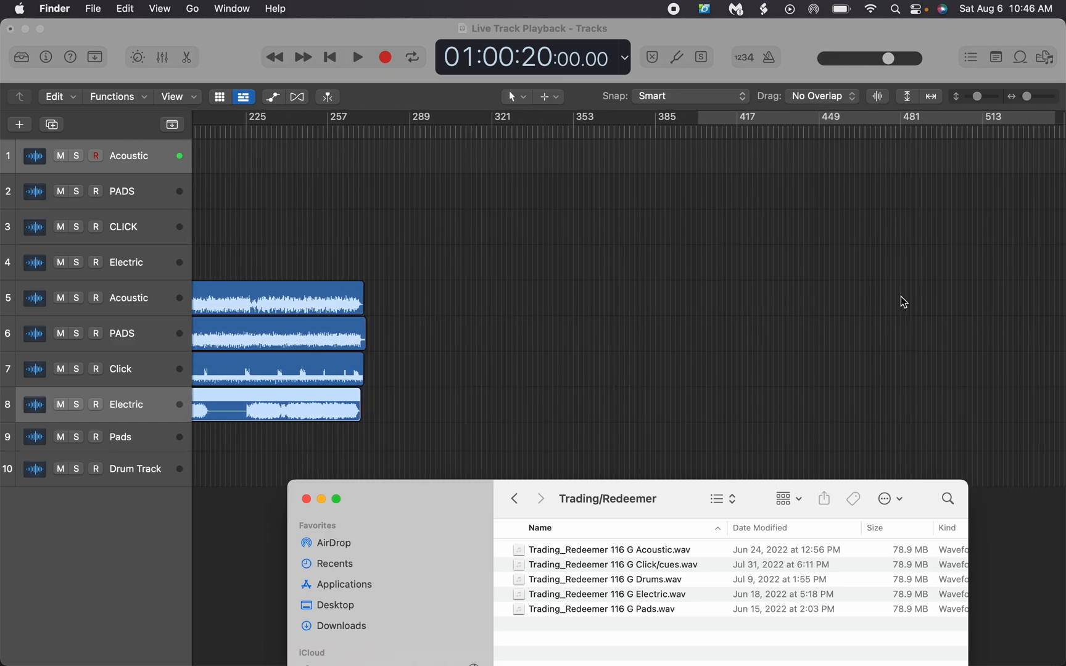
Return to the Completed tracks folder, open Open the eyes of my heart and keep its Finder window in front, below the track lanes
{"action": "left_click", "coordinate": [514, 499]}
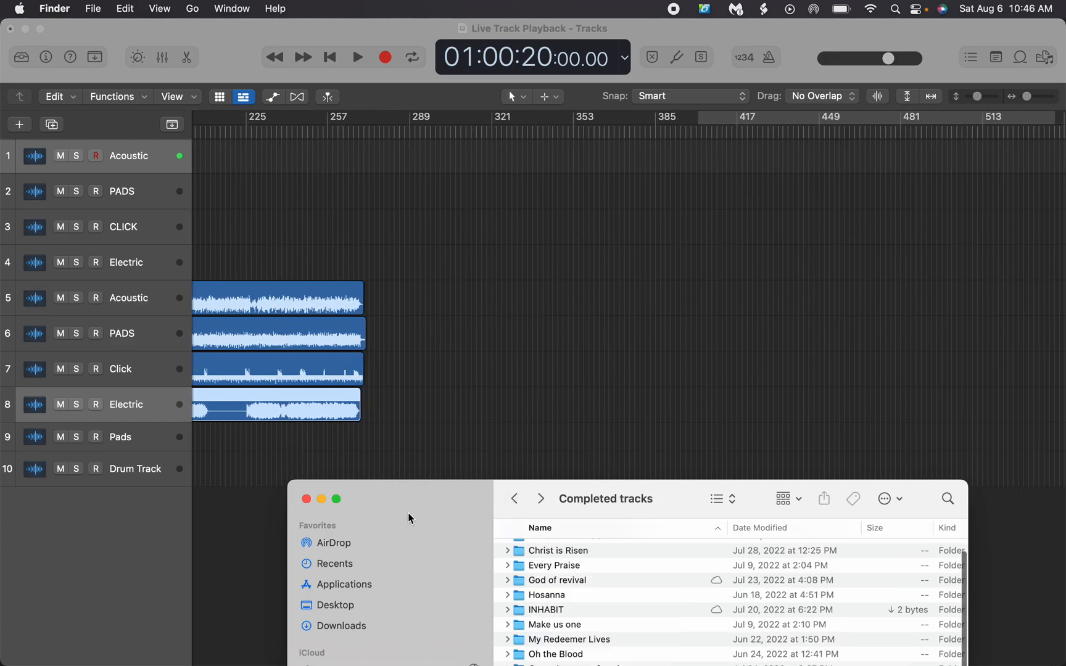
{"action": "left_click_drag", "start_coordinate": [403, 514], "coordinate": [386, 405]}
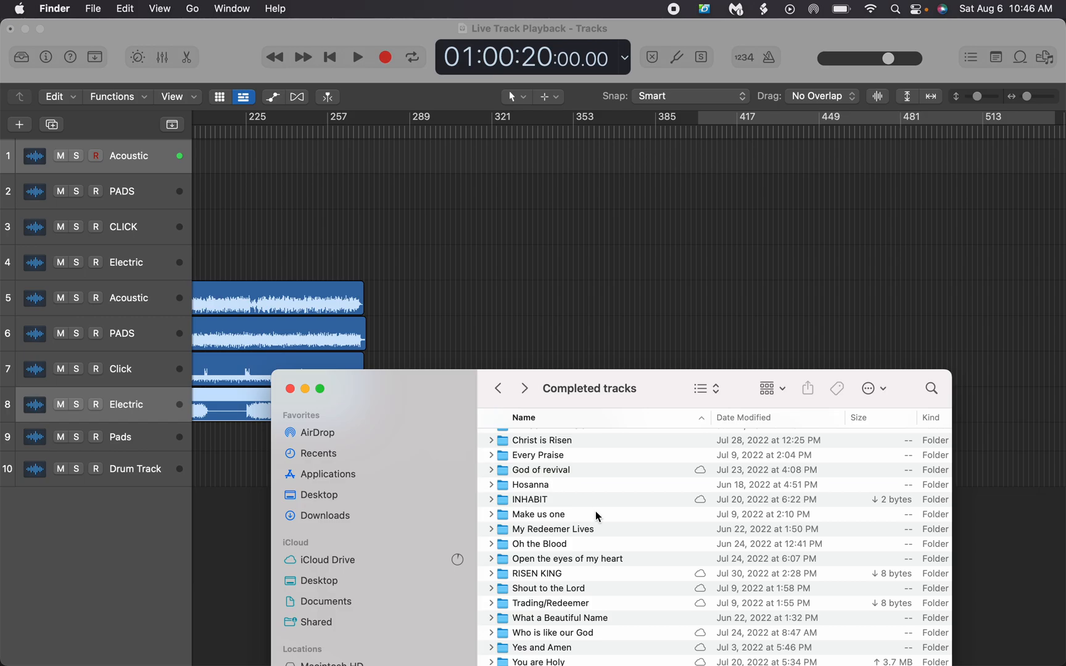
{"action": "double_click", "coordinate": [595, 560]}
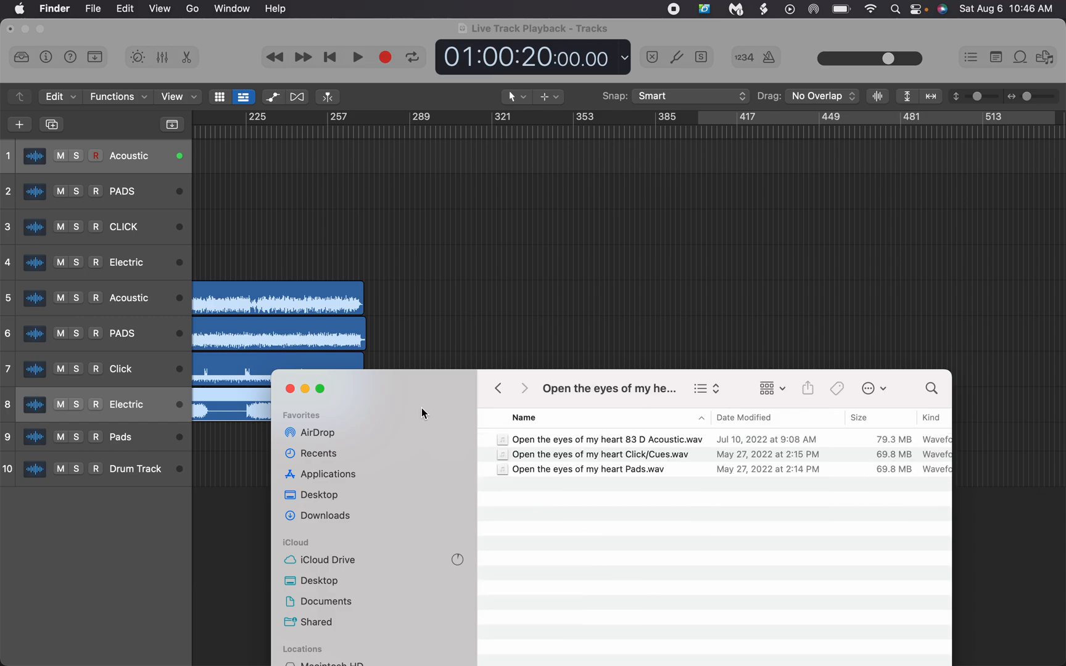
{"action": "left_click_drag", "start_coordinate": [422, 406], "coordinate": [419, 483]}
{"action": "left_click", "coordinate": [520, 361]}
{"action": "key", "text": "ctrl+Up"}
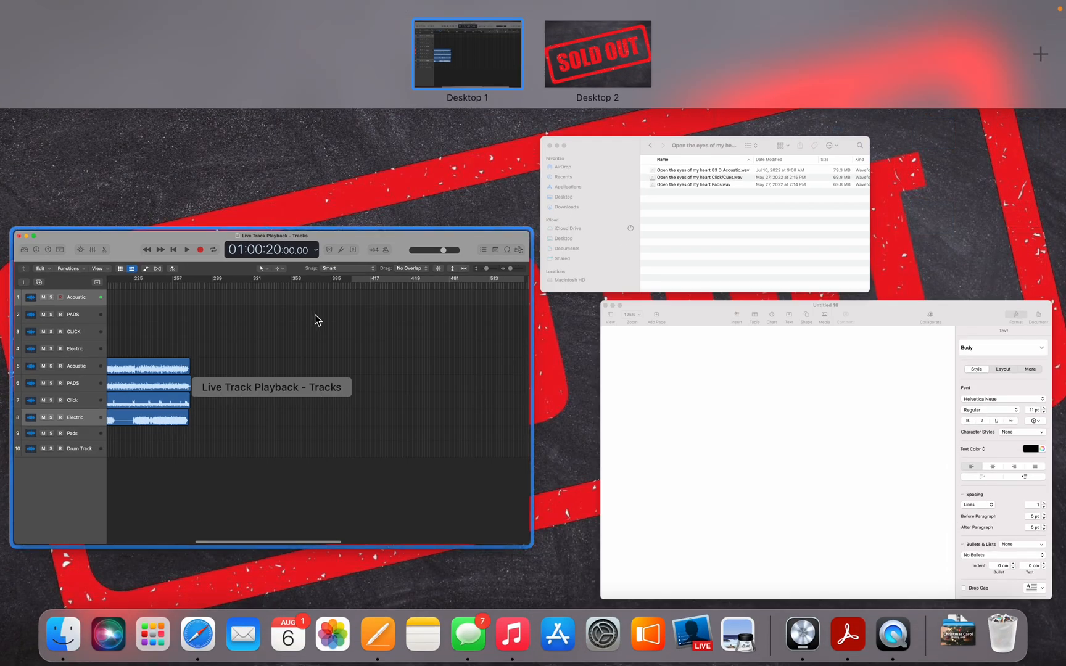
{"action": "left_click", "coordinate": [705, 167]}
Add the Open the eyes of my heart Acoustic, Pads and Click/Cues WAV files to tracks 1 to 3, starting around the end of Trading_Redeemer
{"action": "left_click_drag", "start_coordinate": [557, 518], "coordinate": [357, 161]}
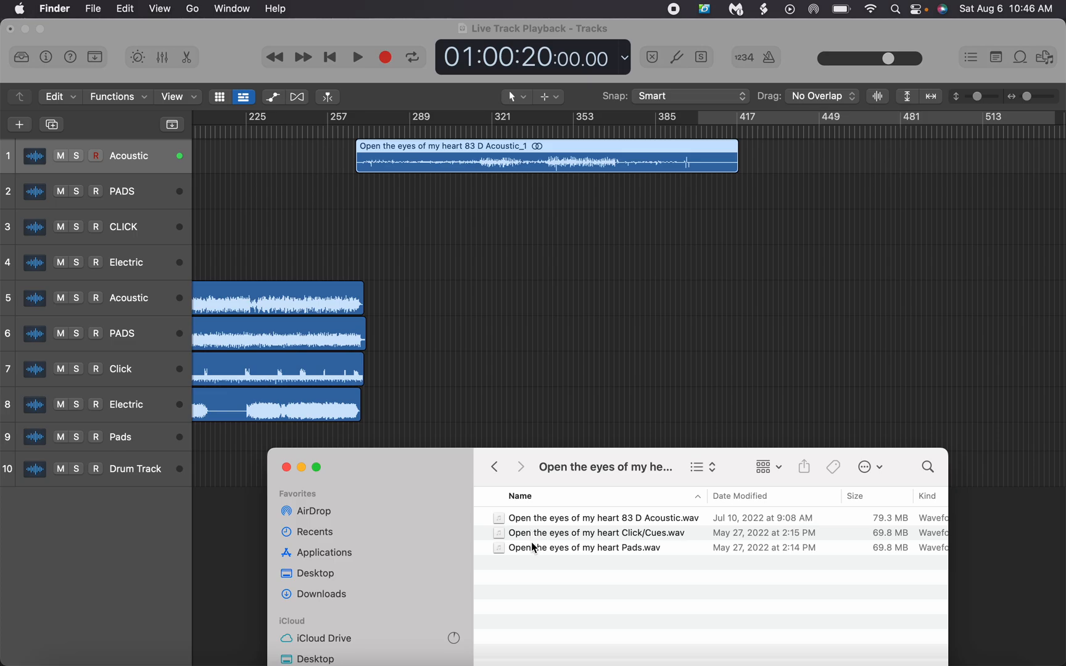
{"action": "left_click_drag", "start_coordinate": [534, 551], "coordinate": [355, 195]}
{"action": "left_click_drag", "start_coordinate": [550, 534], "coordinate": [363, 234]}
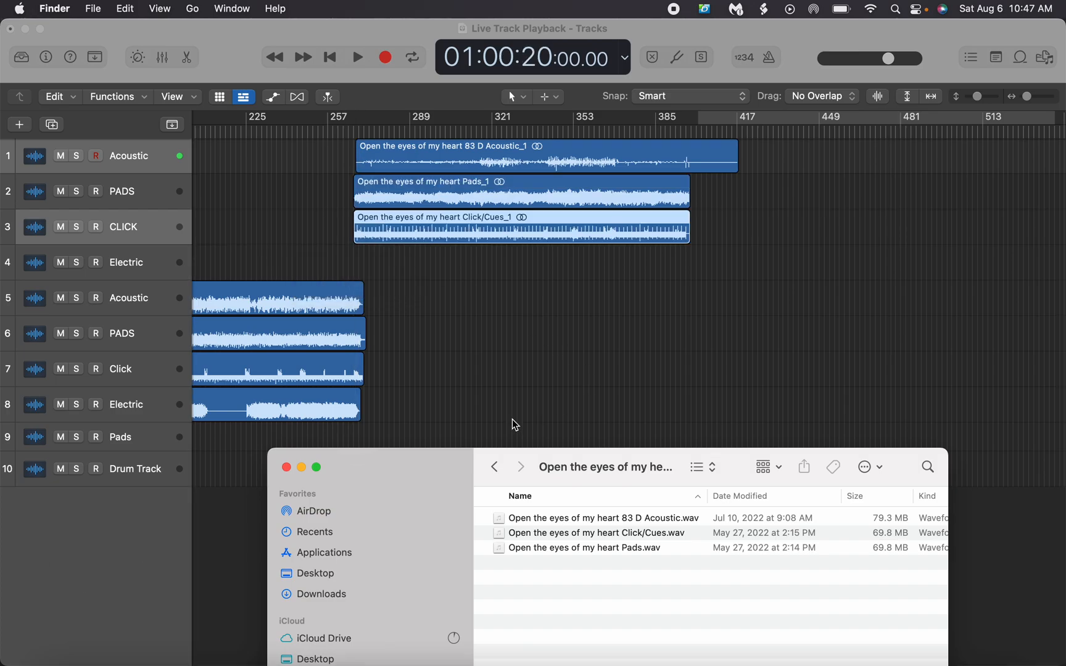
Return to the Completed tracks folder, open God of revival and move the Finder window below the track lanes
{"action": "left_click", "coordinate": [494, 467]}
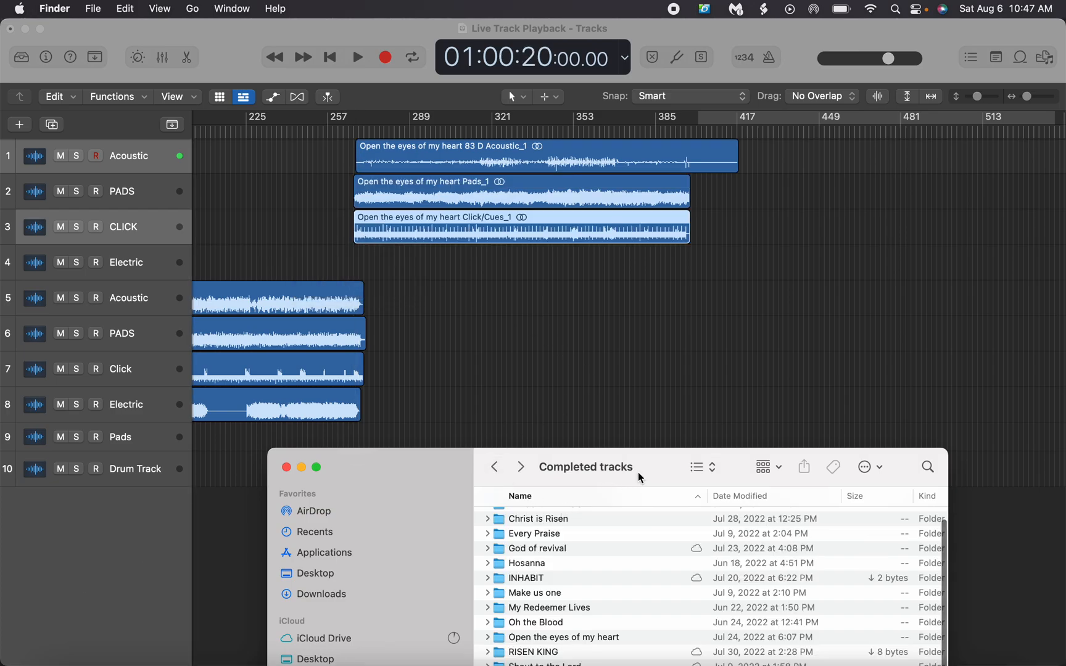
{"action": "left_click_drag", "start_coordinate": [637, 477], "coordinate": [623, 378]}
{"action": "scroll", "coordinate": [620, 574], "scroll_direction": "down", "scroll_amount": 1}
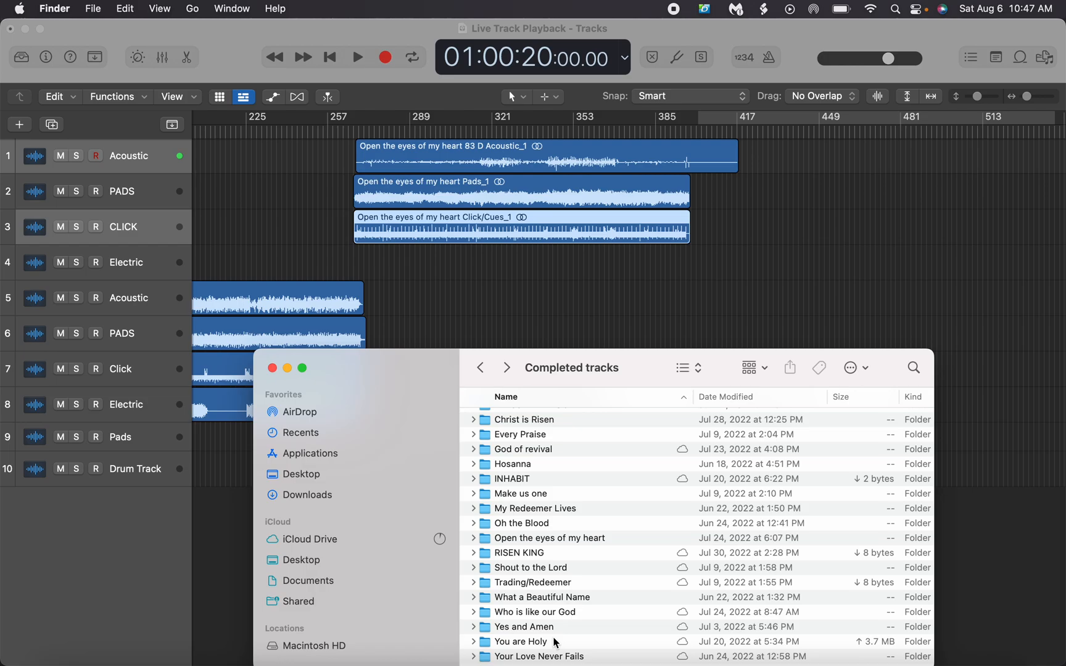
{"action": "double_click", "coordinate": [524, 450]}
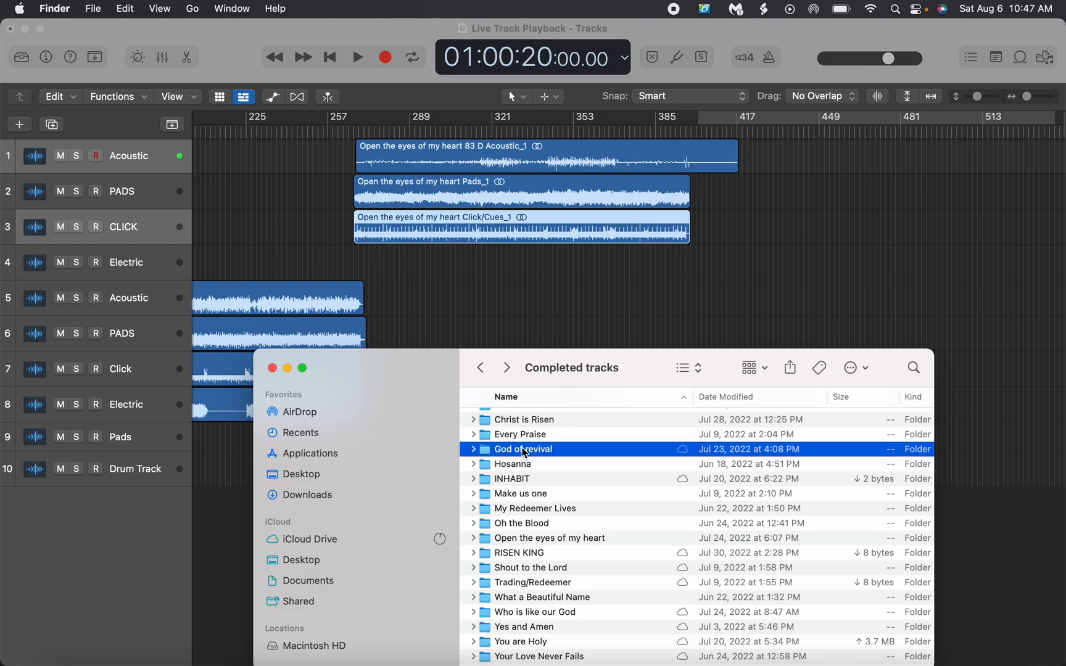
{"action": "left_click_drag", "start_coordinate": [625, 367], "coordinate": [745, 511]}
Add the God of revival 70 D Acoustic, PADS, Click/Cues and Electric WAV files to tracks 5 to 8 after the previous song, and close Finder
{"action": "left_click_drag", "start_coordinate": [667, 563], "coordinate": [716, 309]}
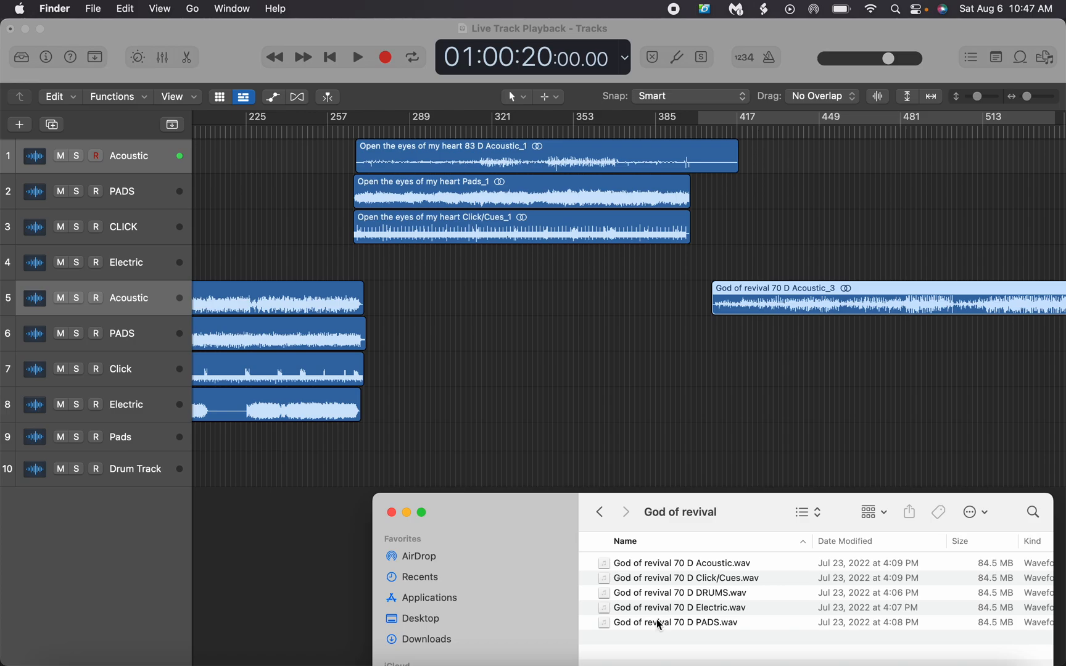
{"action": "left_click_drag", "start_coordinate": [660, 625], "coordinate": [711, 431]}
{"action": "left_click_drag", "start_coordinate": [718, 369], "coordinate": [714, 349]}
{"action": "left_click_drag", "start_coordinate": [676, 583], "coordinate": [719, 370]}
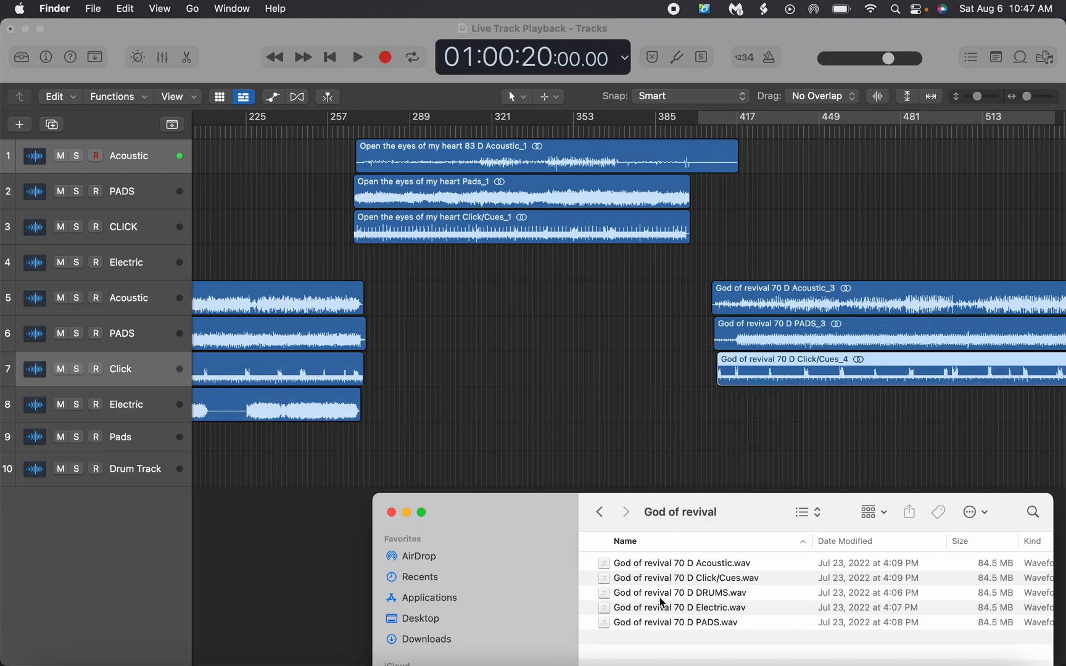
{"action": "left_click_drag", "start_coordinate": [666, 608], "coordinate": [717, 414]}
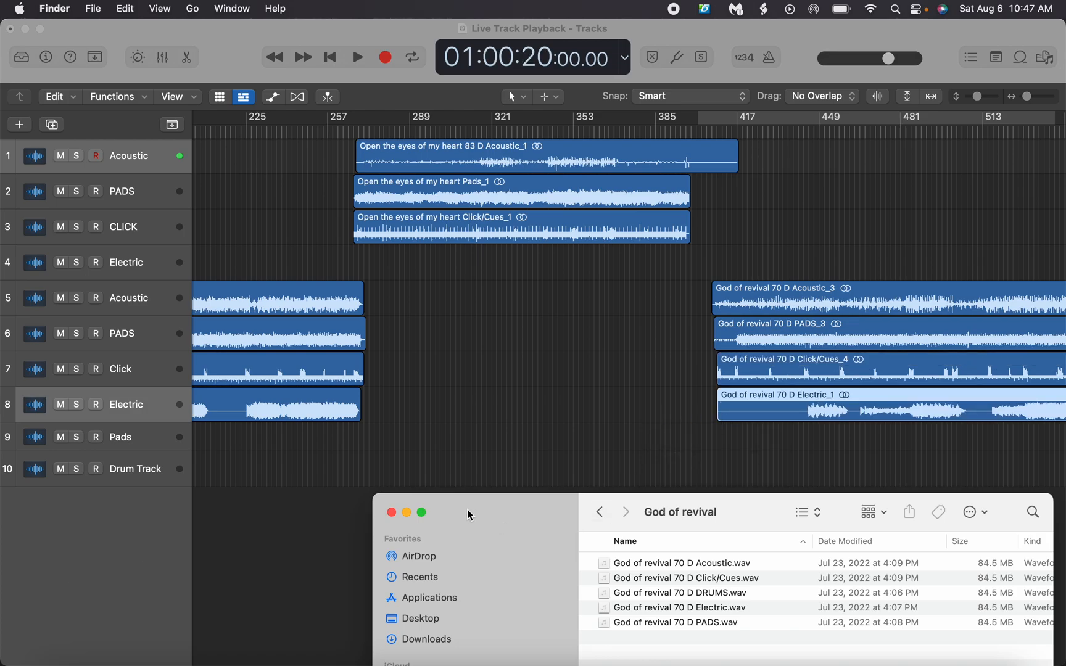
{"action": "left_click", "coordinate": [391, 513]}
Play the ending of the Inhabit regions to check the transition into Trading_Redeemer
{"action": "scroll", "coordinate": [548, 264], "scroll_direction": "left", "scroll_amount": 15}
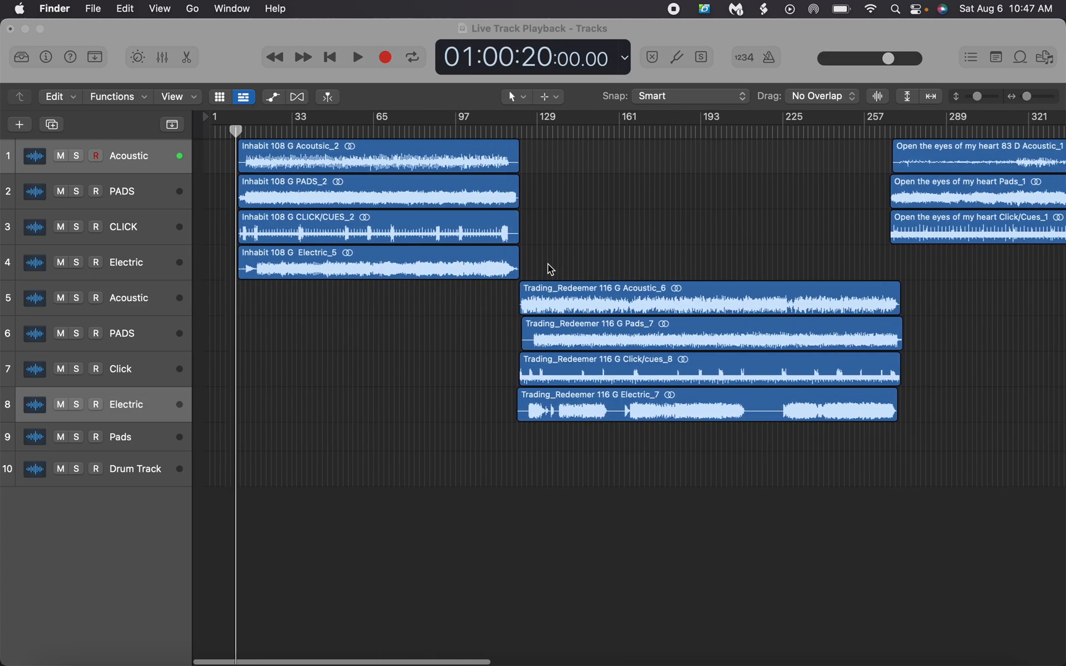
{"action": "mouse_move", "coordinate": [1028, 99]}
{"action": "left_mouse_down"}
{"action": "mouse_move", "coordinate": [1040, 101]}
{"action": "mouse_move", "coordinate": [1015, 99]}
{"action": "mouse_move", "coordinate": [1028, 99]}
{"action": "left_mouse_up"}
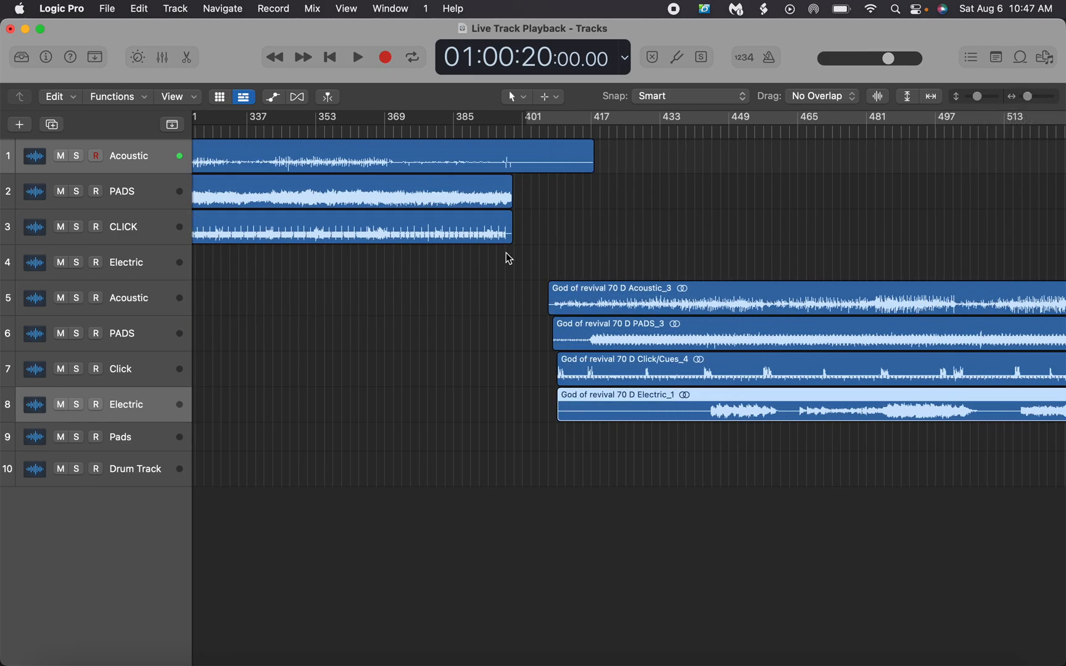
{"action": "scroll", "coordinate": [505, 252], "scroll_direction": "left", "scroll_amount": 15}
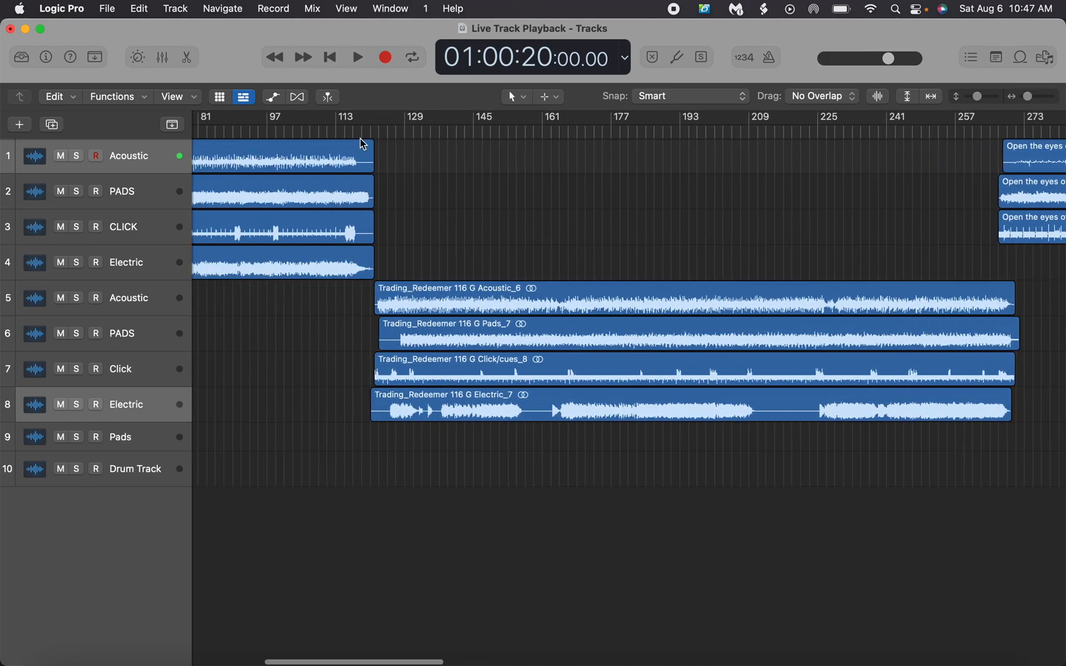
{"action": "double_click", "coordinate": [346, 133]}
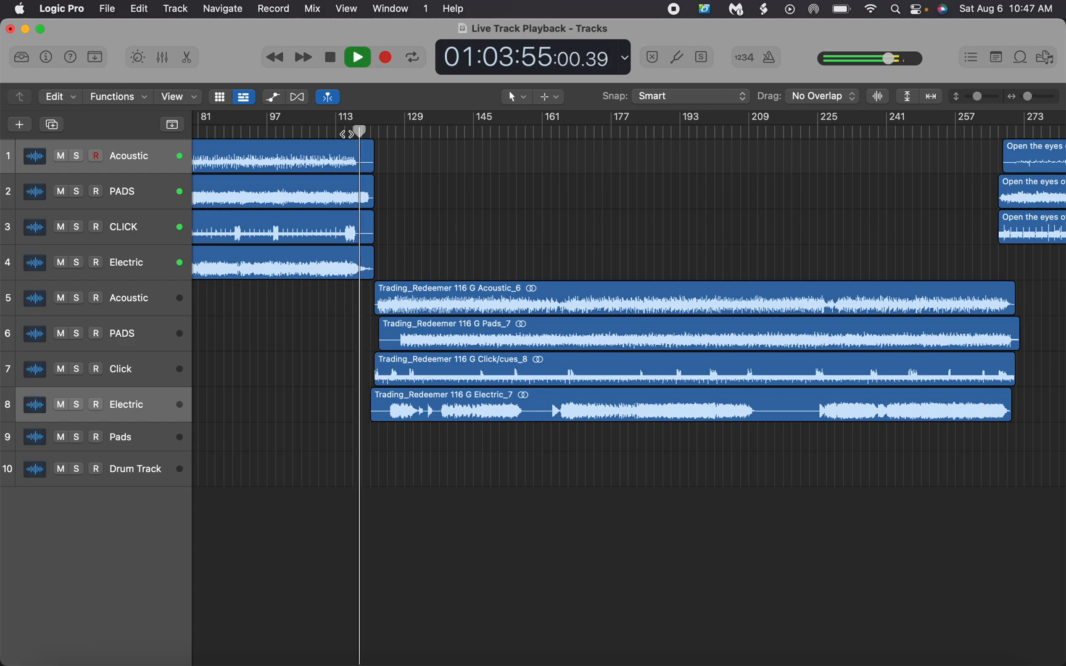
{"action": "key", "text": "space"}
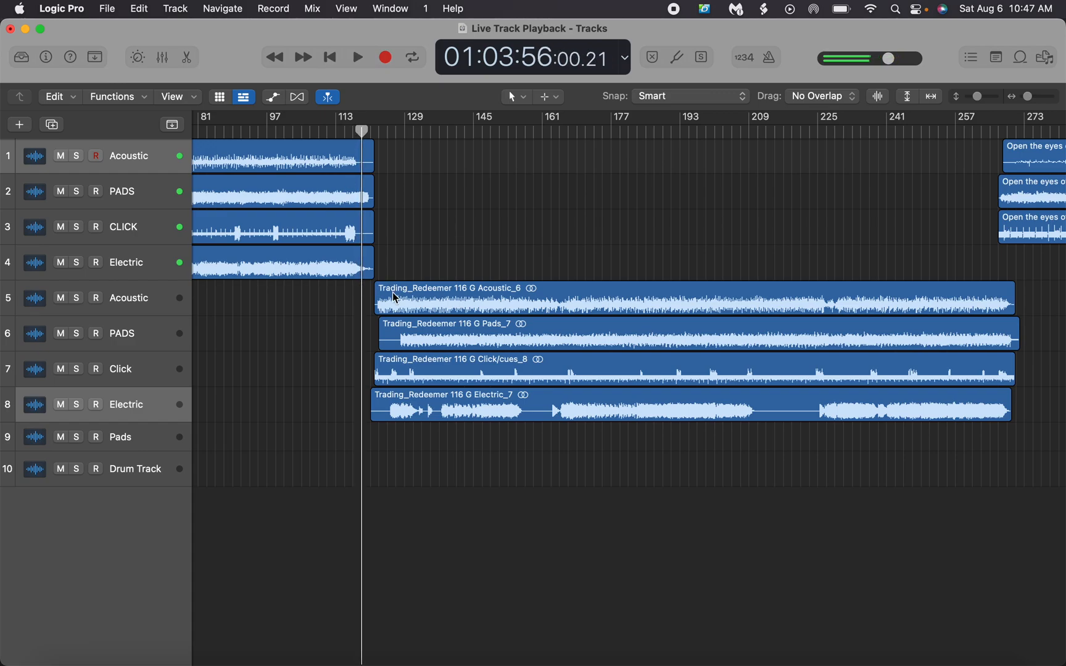
Align the four Trading_Redeemer regions at about bar 119, overlapping the end of Inhabit, and play the transition
{"action": "left_click_drag", "start_coordinate": [1028, 97], "coordinate": [1031, 97]}
{"action": "left_click_drag", "start_coordinate": [489, 303], "coordinate": [400, 370]}
{"action": "left_click_drag", "start_coordinate": [412, 413], "coordinate": [390, 416]}
{"action": "key", "text": "space"}
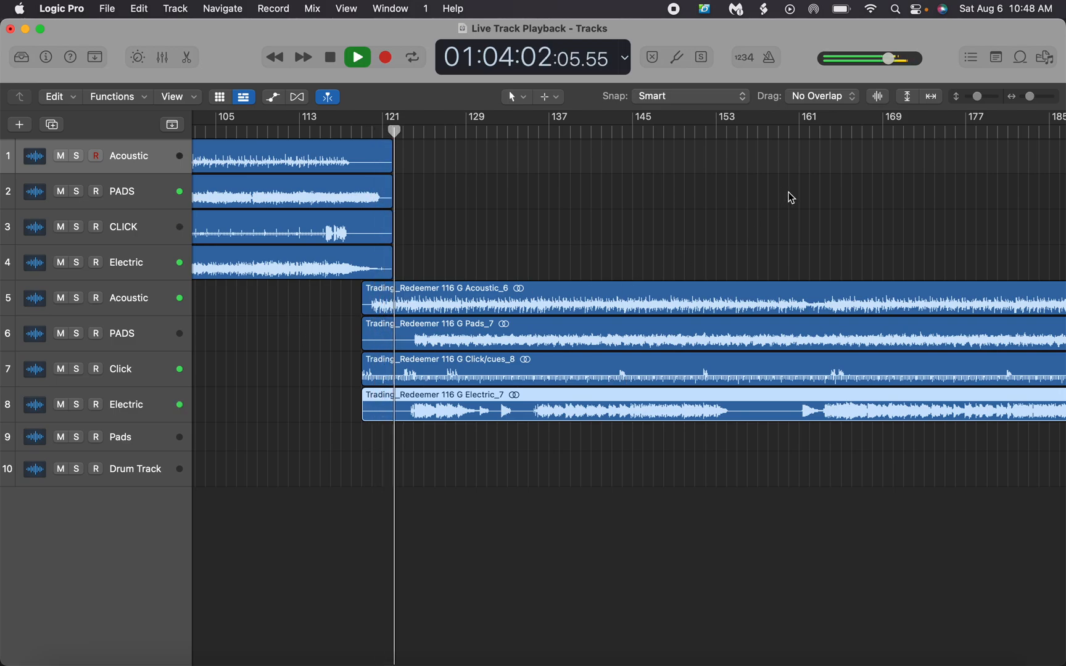
{"action": "key", "text": "space"}
During playback, align the three Open the eyes of my heart regions at bar 270, and move them together to just before Trading_Redeemer ends
{"action": "scroll", "coordinate": [790, 196], "scroll_direction": "right", "scroll_amount": 10}
{"action": "scroll", "coordinate": [789, 197], "scroll_direction": "right", "scroll_amount": 3}
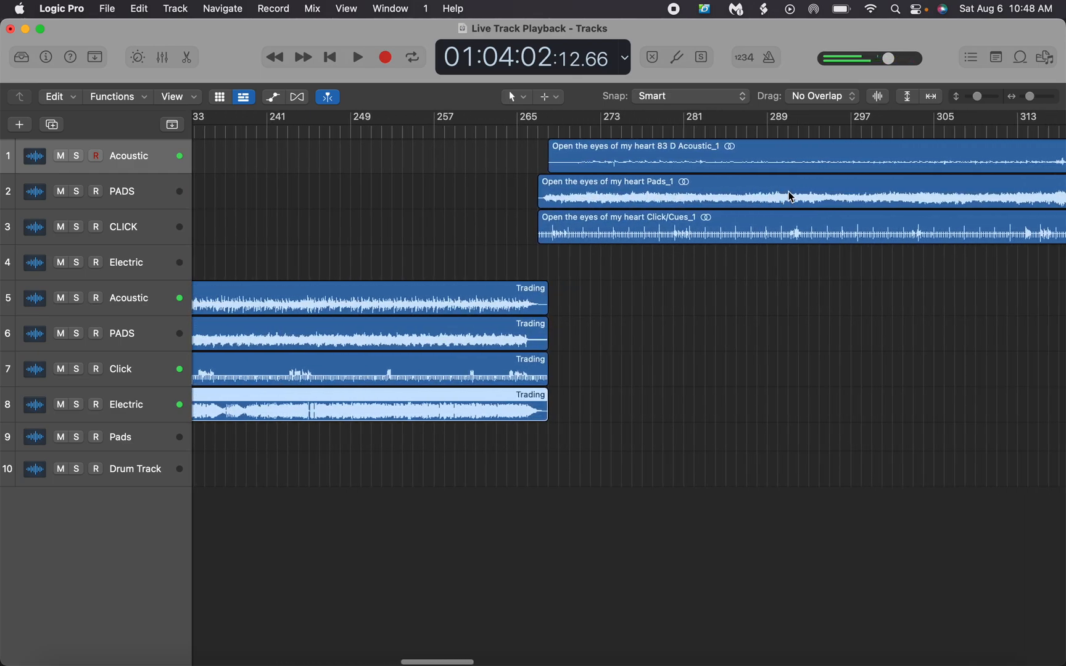
{"action": "left_click", "coordinate": [495, 136]}
{"action": "key", "text": "space"}
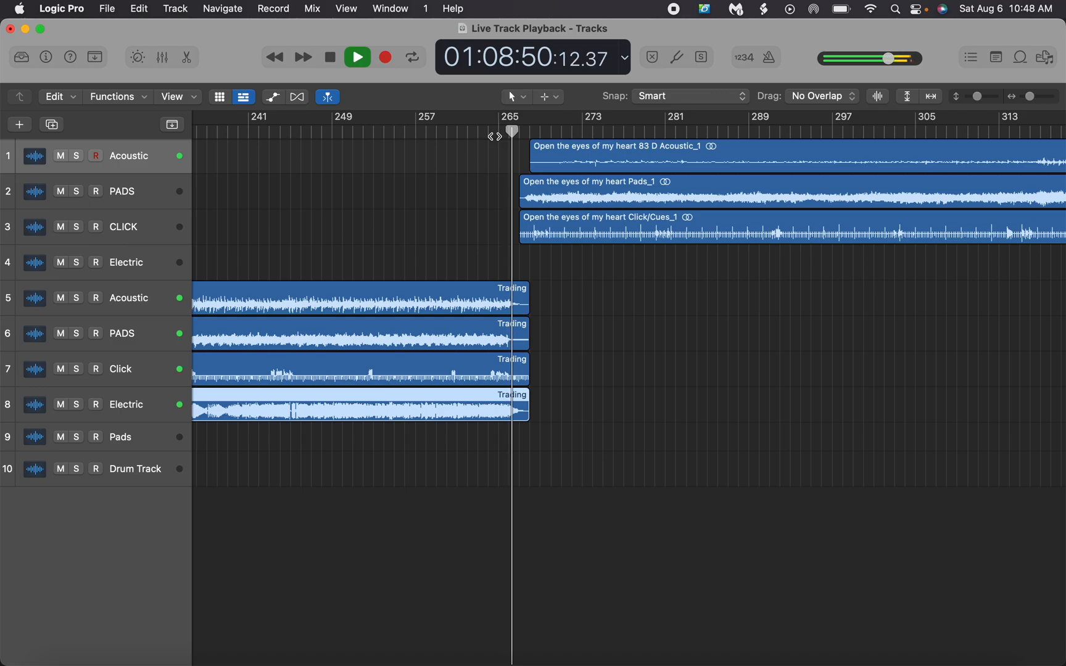
{"action": "left_click_drag", "start_coordinate": [581, 239], "coordinate": [608, 238]}
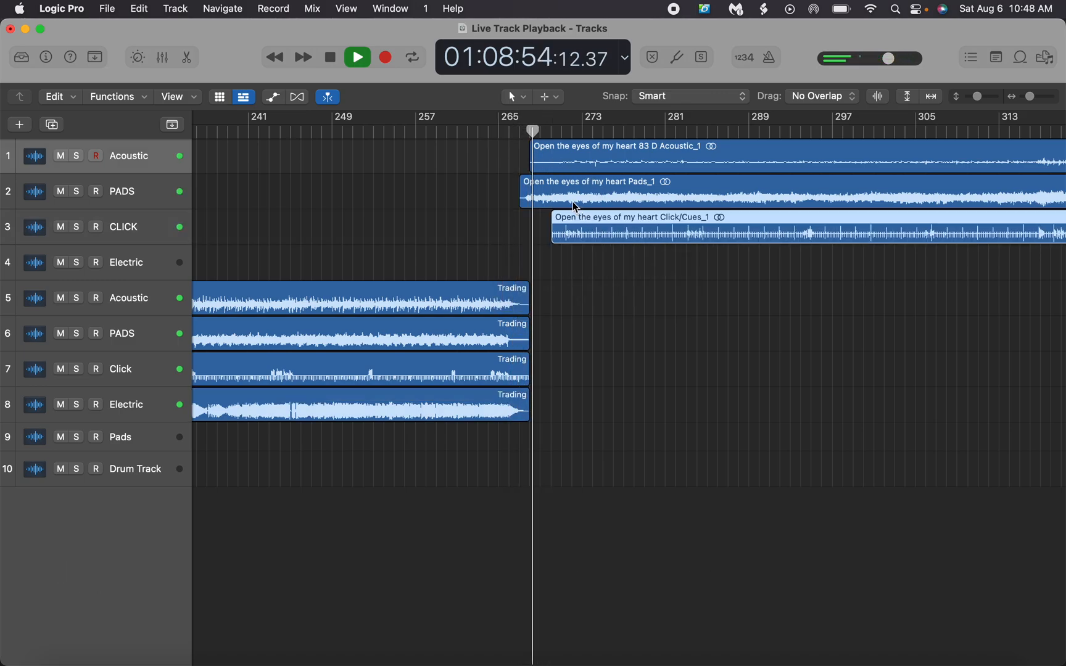
{"action": "left_click_drag", "start_coordinate": [572, 200], "coordinate": [608, 205]}
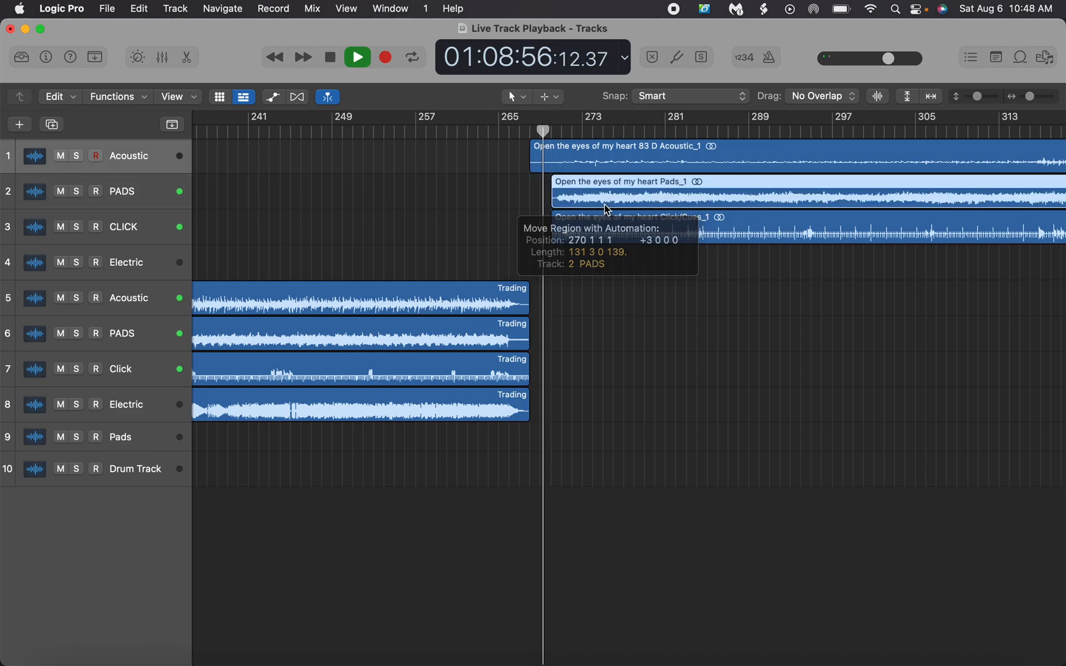
{"action": "left_click_drag", "start_coordinate": [576, 155], "coordinate": [597, 155]}
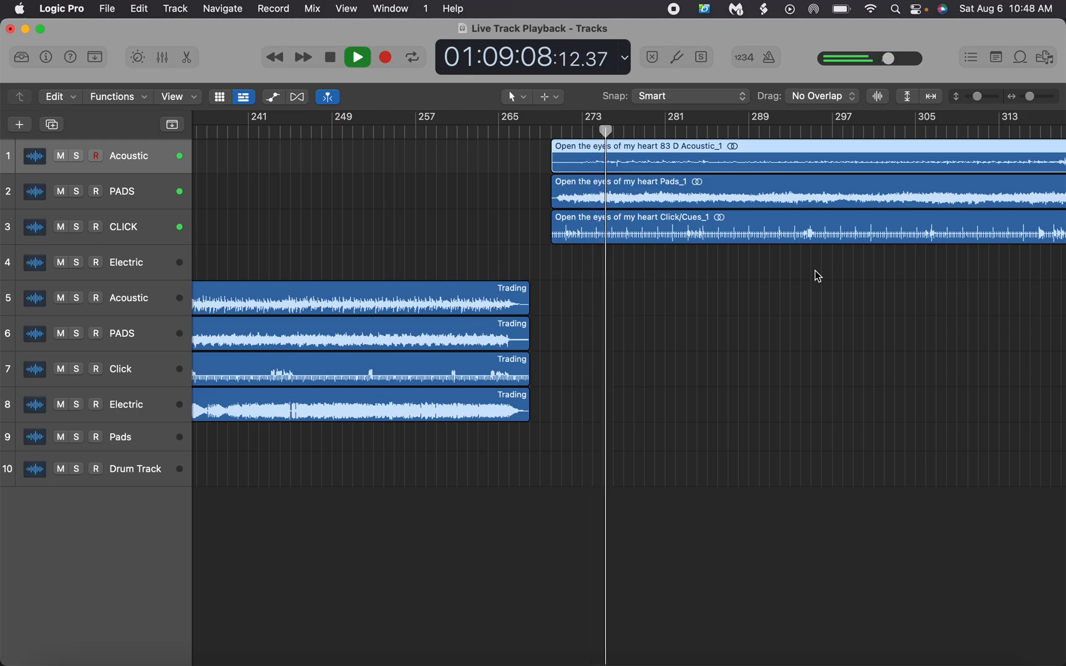
{"action": "left_click_drag", "start_coordinate": [587, 249], "coordinate": [588, 164]}
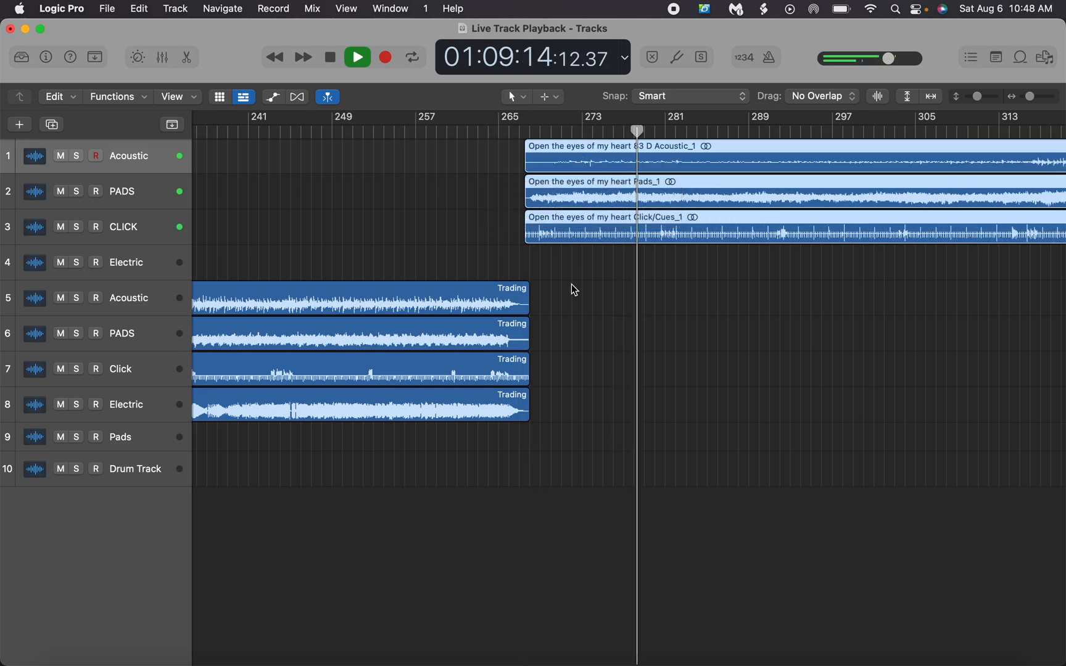
{"action": "key", "text": "space"}
Move the four God of revival regions earlier so they all start at the end of the Open the eyes of my heart Pads and Click/Cues regions
{"action": "scroll", "coordinate": [572, 288], "scroll_direction": "right", "scroll_amount": 15}
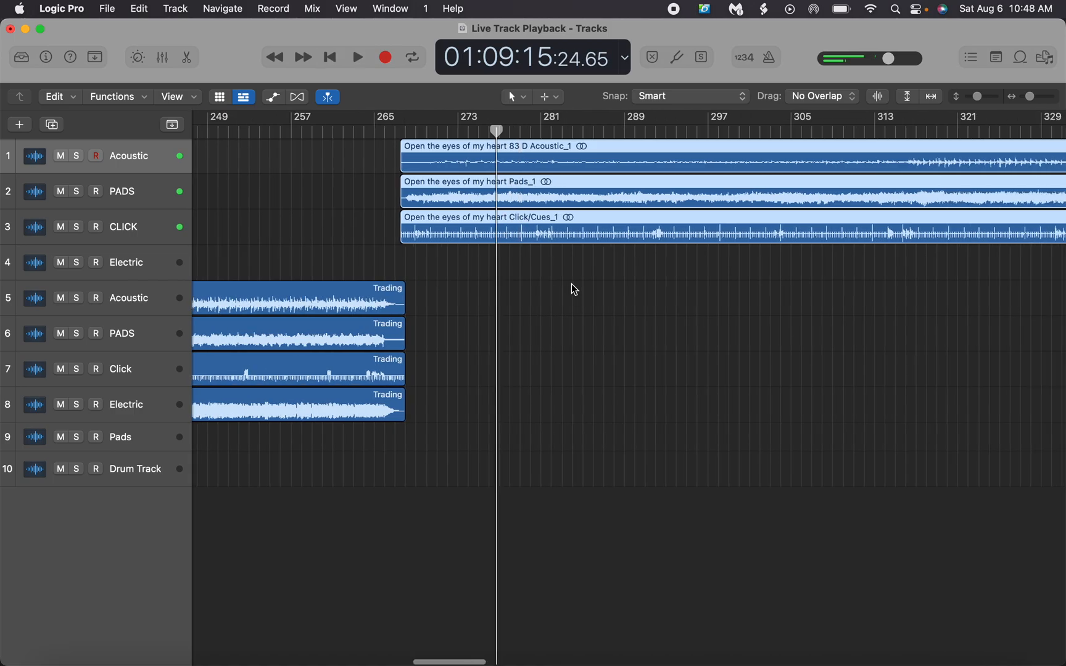
{"action": "scroll", "coordinate": [574, 289], "scroll_direction": "right", "scroll_amount": 3}
{"action": "scroll", "coordinate": [574, 289], "scroll_direction": "left", "scroll_amount": 5}
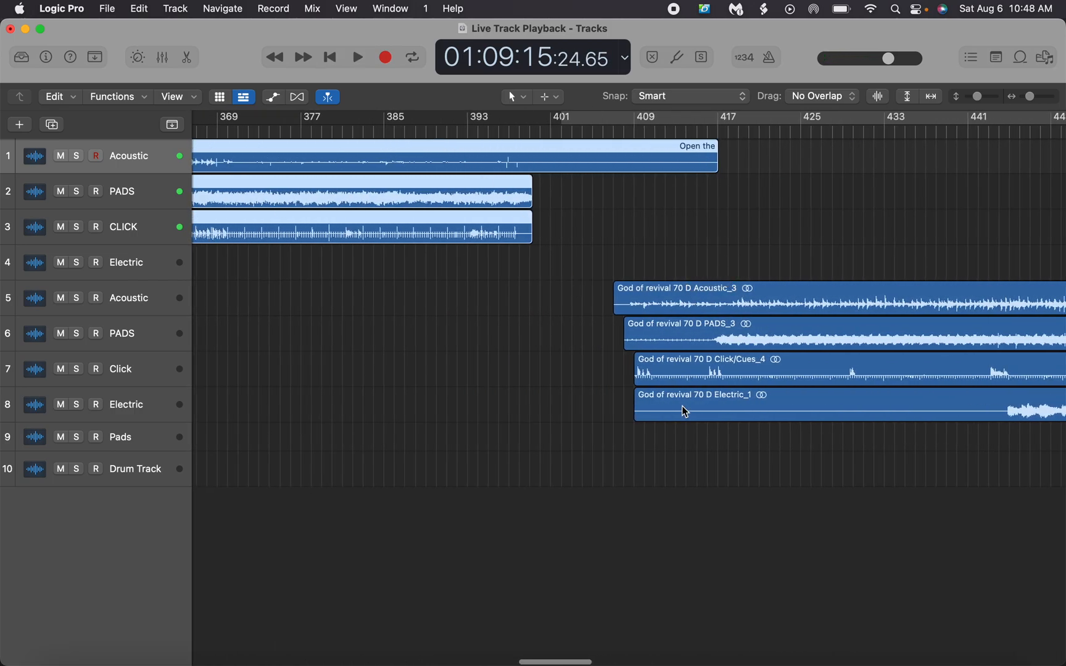
{"action": "left_click_drag", "start_coordinate": [658, 304], "coordinate": [572, 297]}
{"action": "left_click_drag", "start_coordinate": [676, 341], "coordinate": [583, 343]}
{"action": "left_click_drag", "start_coordinate": [685, 376], "coordinate": [582, 376]}
{"action": "left_click_drag", "start_coordinate": [681, 403], "coordinate": [575, 406]}
{"action": "left_click_drag", "start_coordinate": [1032, 98], "coordinate": [1001, 98]}
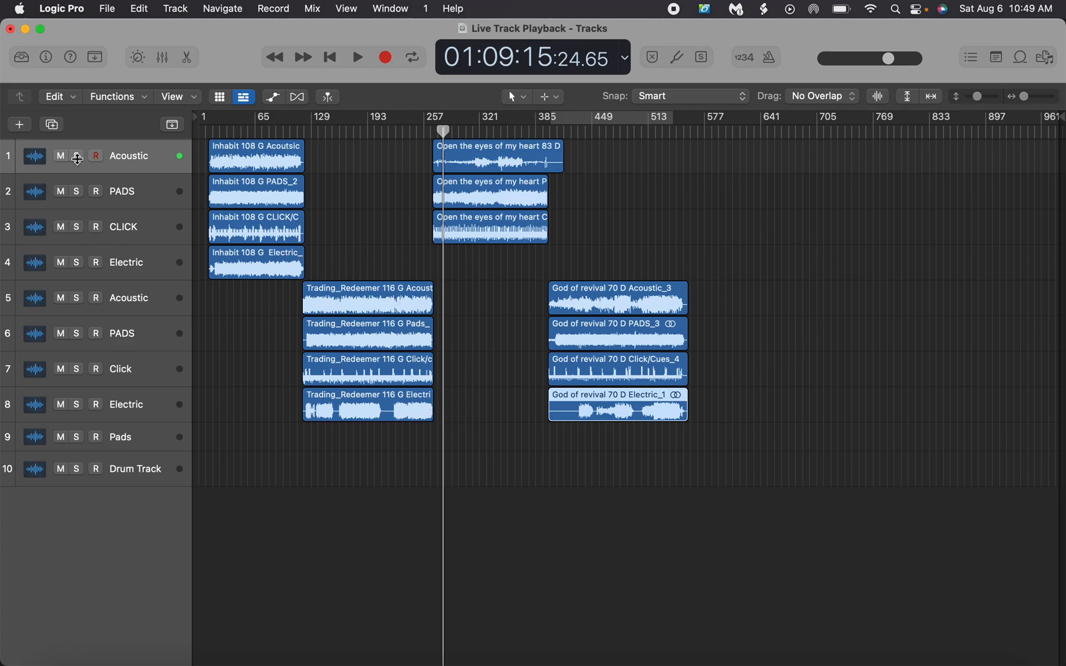
Open the Mixer, enlarge it to show the channel routing, and set the Drum Track channel to no output
{"action": "left_click", "coordinate": [164, 58]}
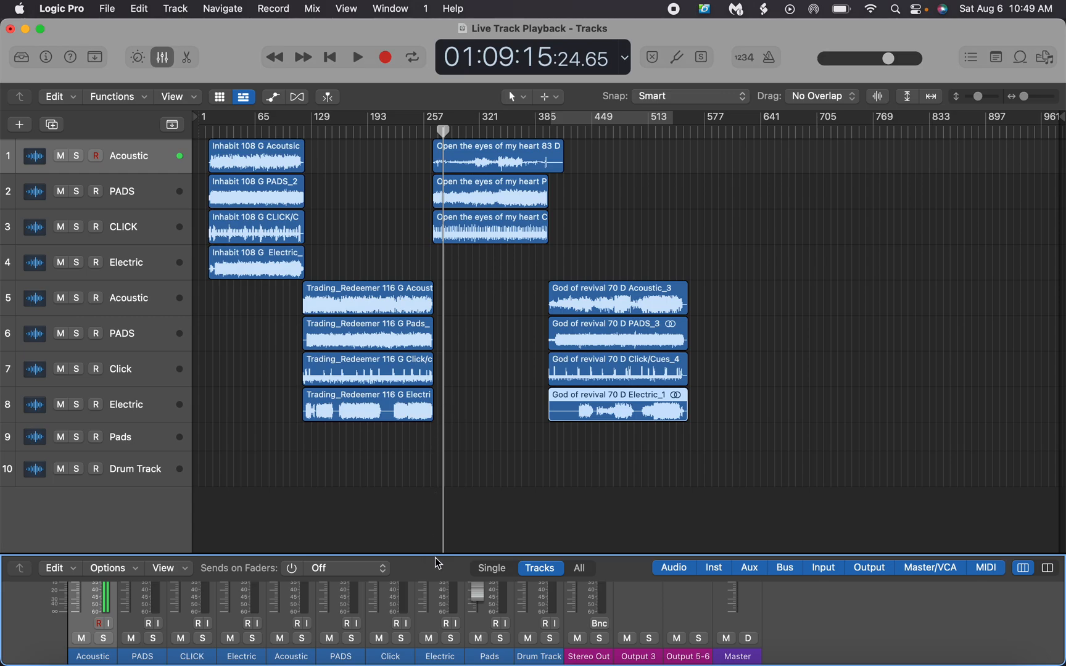
{"action": "left_click_drag", "start_coordinate": [438, 560], "coordinate": [435, 181]}
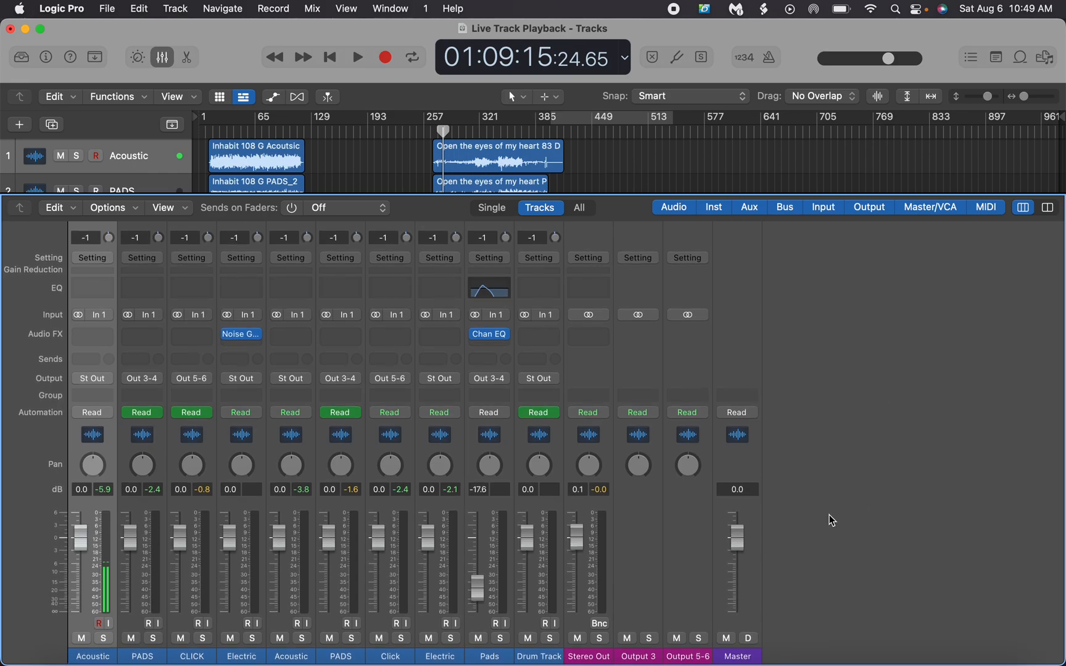
{"action": "left_click", "coordinate": [546, 384]}
{"action": "left_click", "coordinate": [536, 402]}
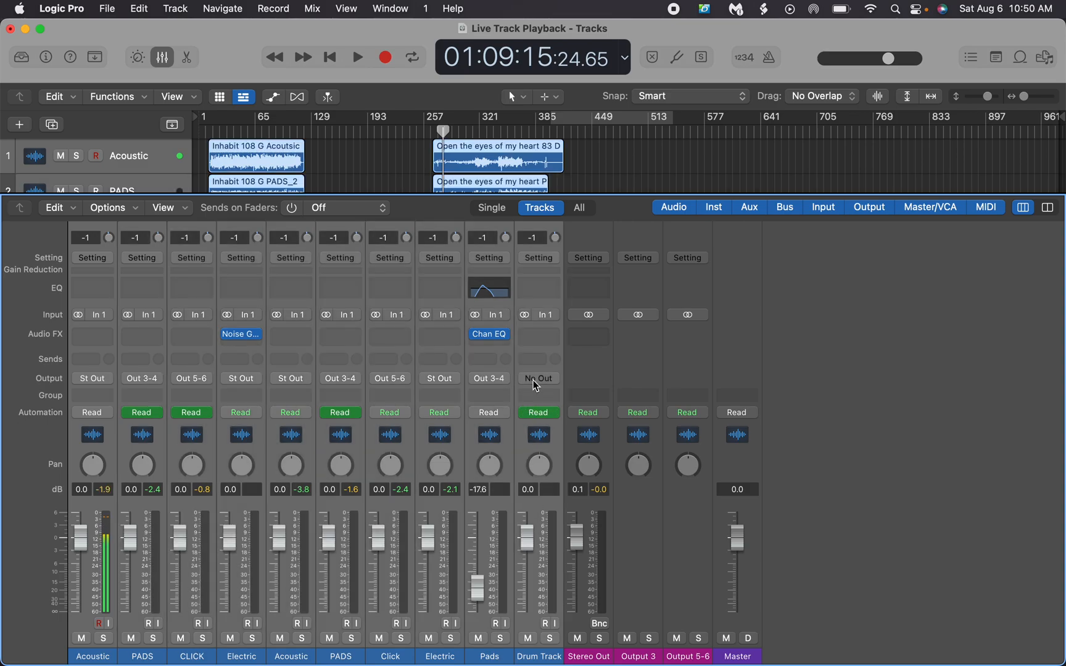
Route all ten track channels to Stereo Output and shrink the Mixer so the arranged regions show above it
{"action": "left_click", "coordinate": [500, 382]}
{"action": "mouse_move", "coordinate": [503, 427]}
{"action": "left_click", "coordinate": [587, 427]}
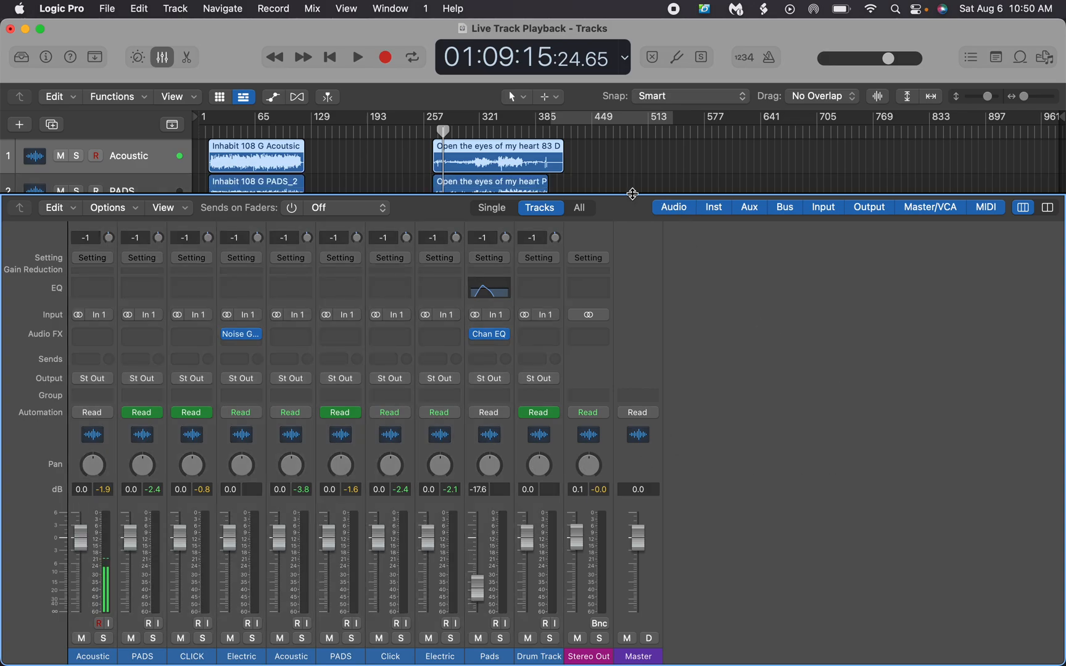
{"action": "left_click_drag", "start_coordinate": [622, 193], "coordinate": [614, 458]}
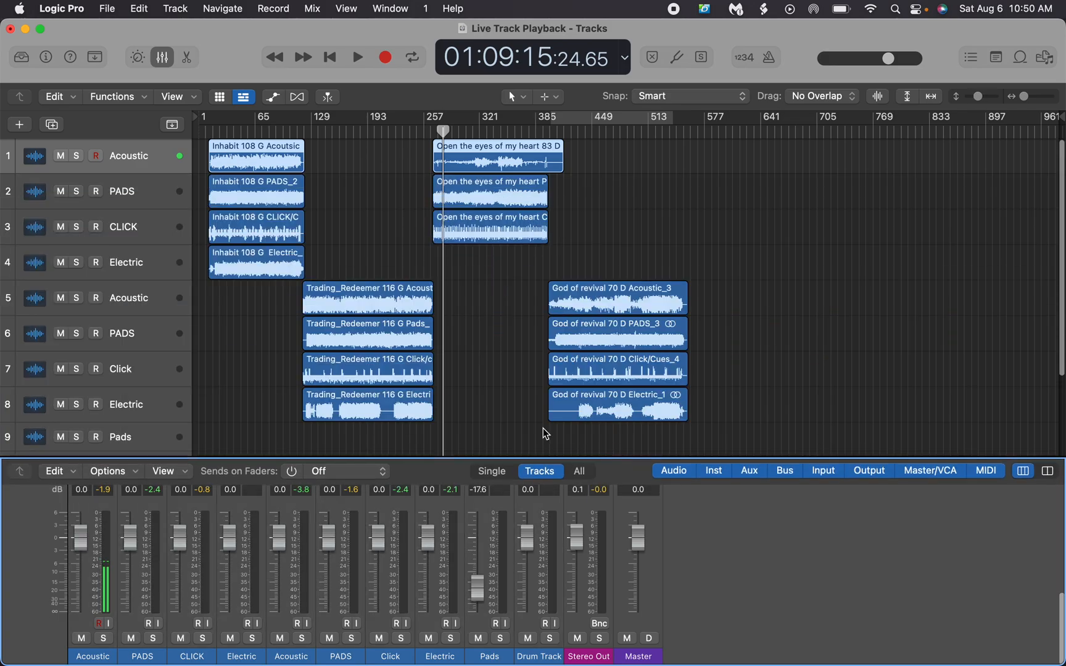
Place the playhead at 01:00:22, the start of the Inhabit regions
{"action": "left_click", "coordinate": [208, 132]}
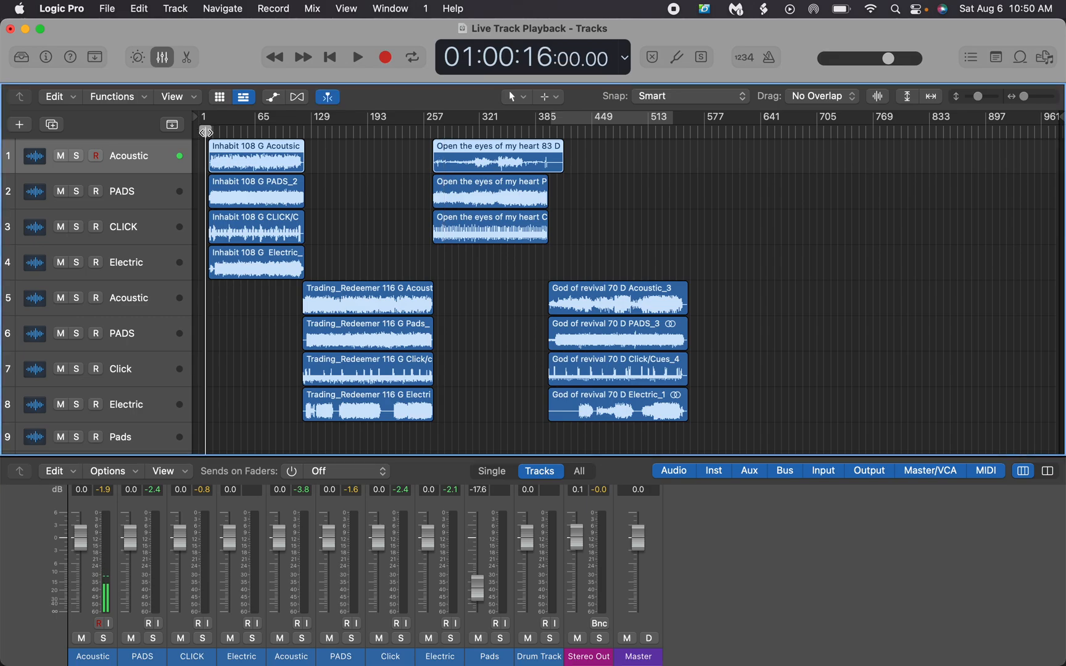
{"action": "left_click_drag", "start_coordinate": [1025, 97], "coordinate": [1031, 101]}
{"action": "scroll", "coordinate": [647, 128], "scroll_direction": "left", "scroll_amount": 2}
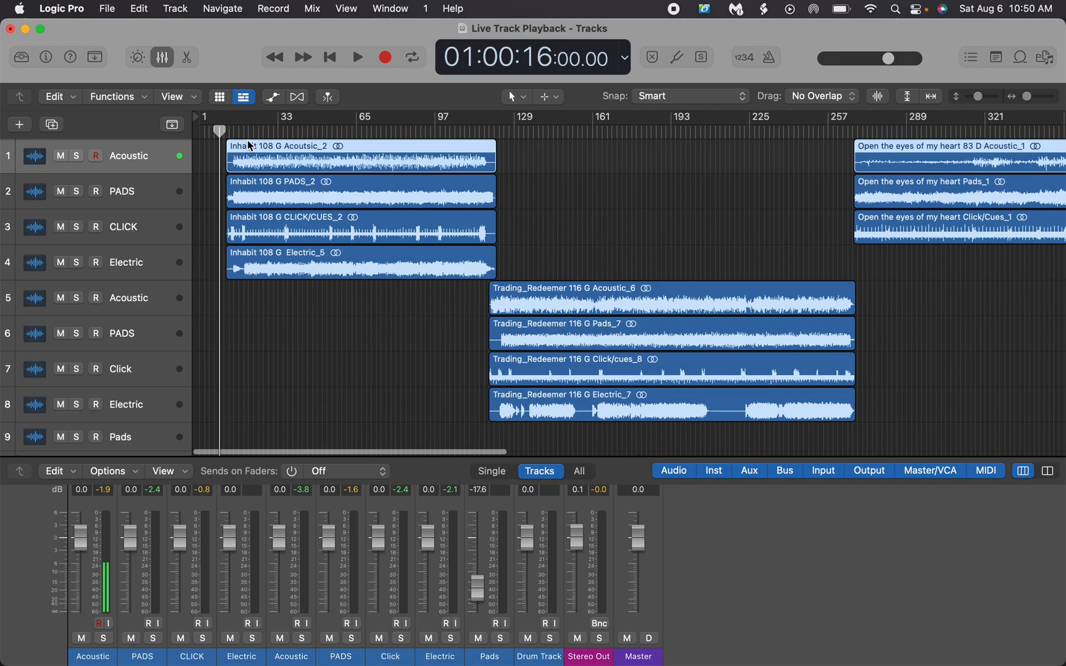
{"action": "left_click", "coordinate": [199, 136]}
{"action": "left_click", "coordinate": [224, 131]}
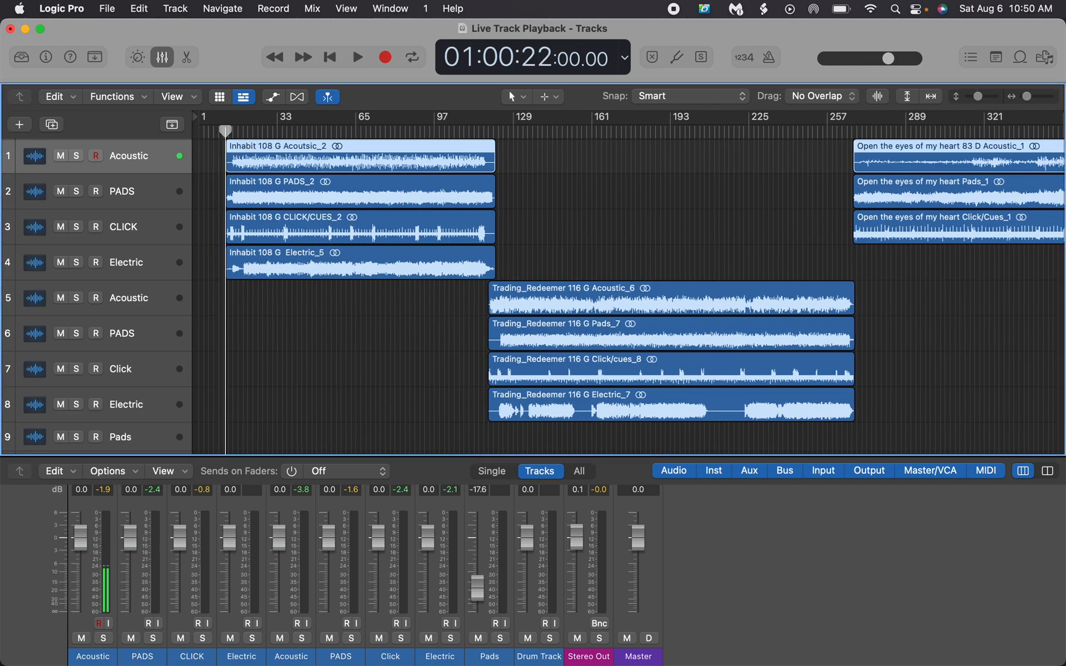
Play the Inhabit stems from the start of their regions and stop playback after the intro
{"action": "double_click", "coordinate": [199, 133]}
{"action": "left_click", "coordinate": [224, 131]}
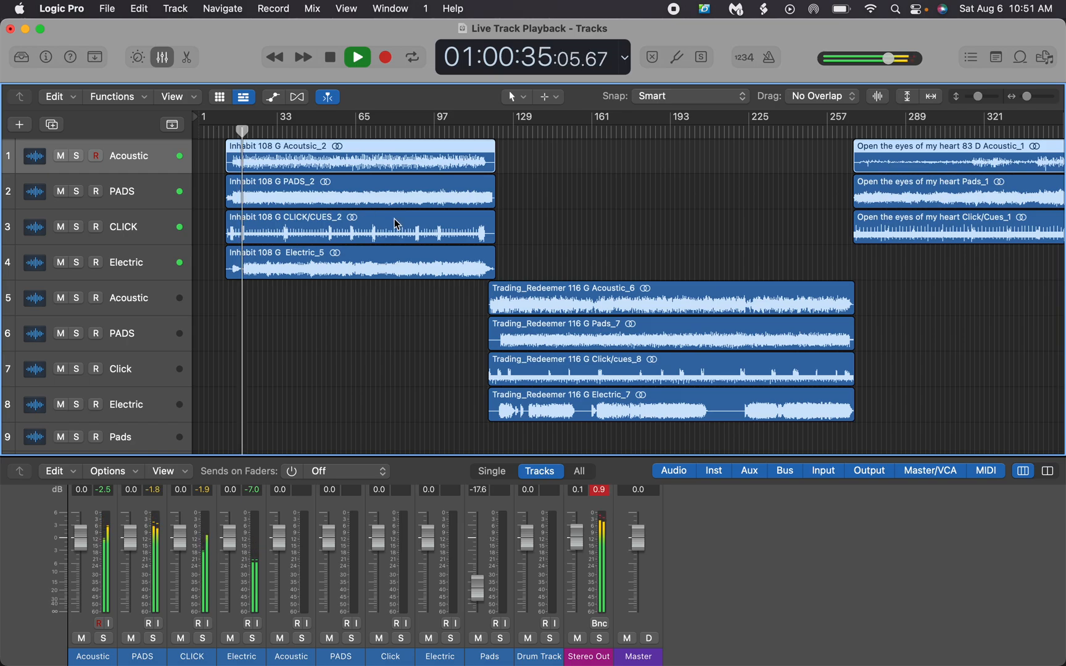
{"action": "key", "text": "space"}
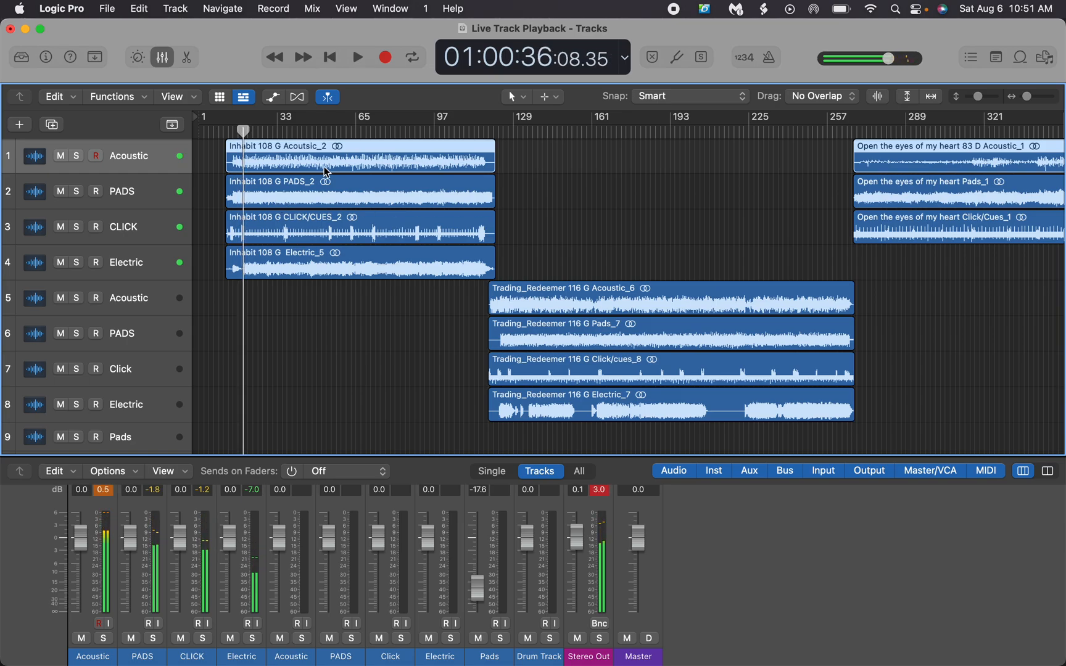
{"action": "scroll", "coordinate": [390, 296], "scroll_direction": "down", "scroll_amount": 2}
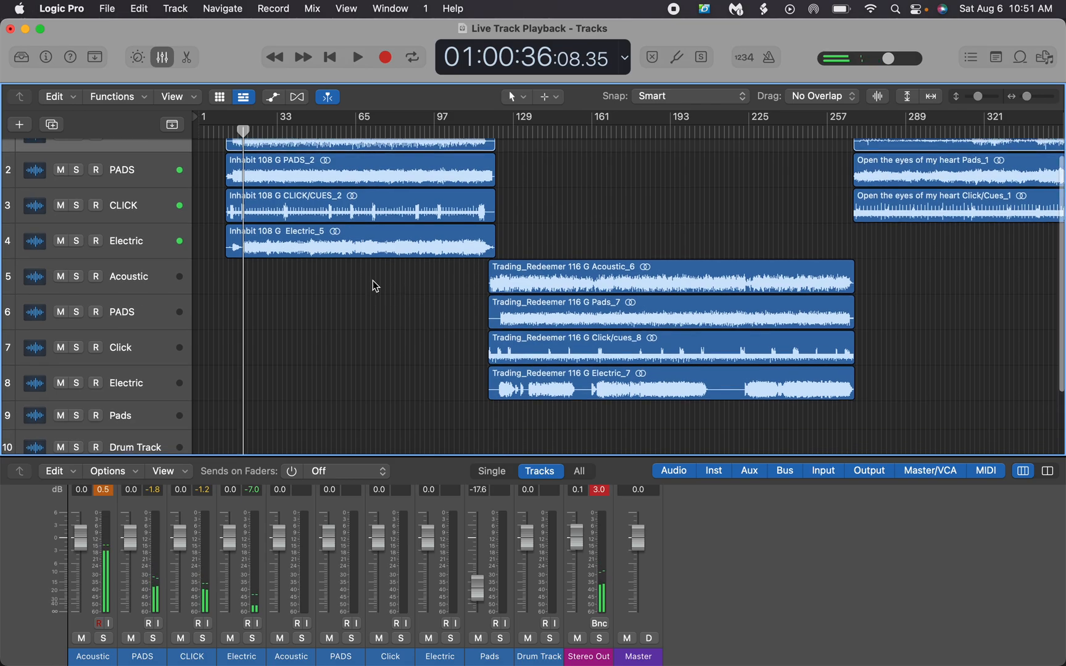
{"action": "scroll", "coordinate": [193, 225], "scroll_direction": "up", "scroll_amount": 2}
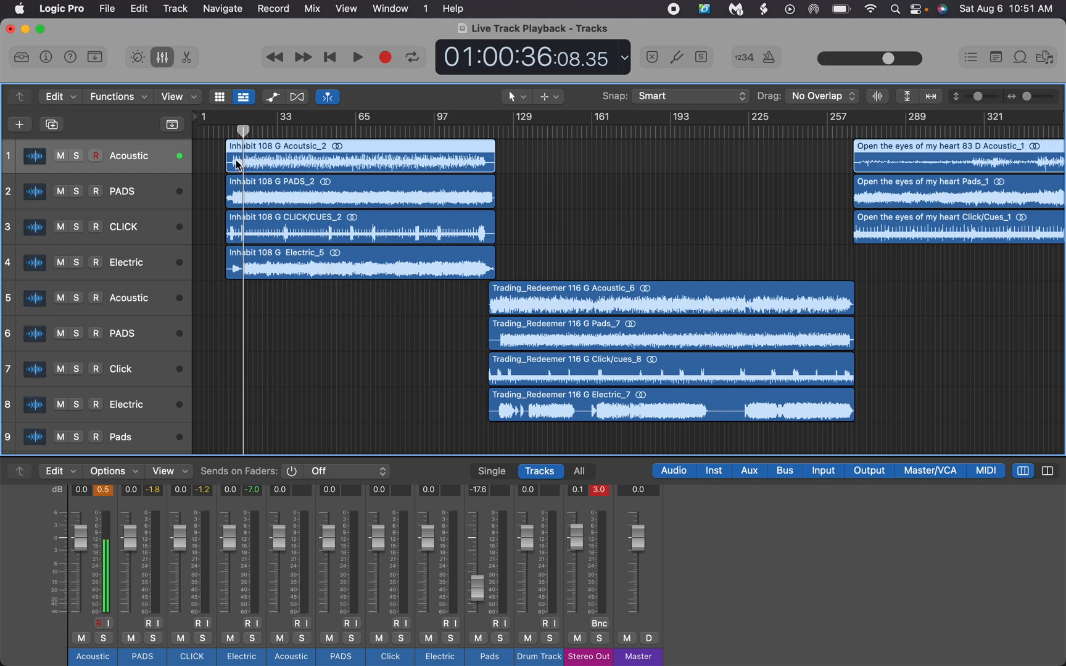
Play the transition from the end of Inhabit into Trading_Redeemer and stop once Trading_Redeemer is under way
{"action": "left_click", "coordinate": [485, 131]}
{"action": "key", "text": "space"}
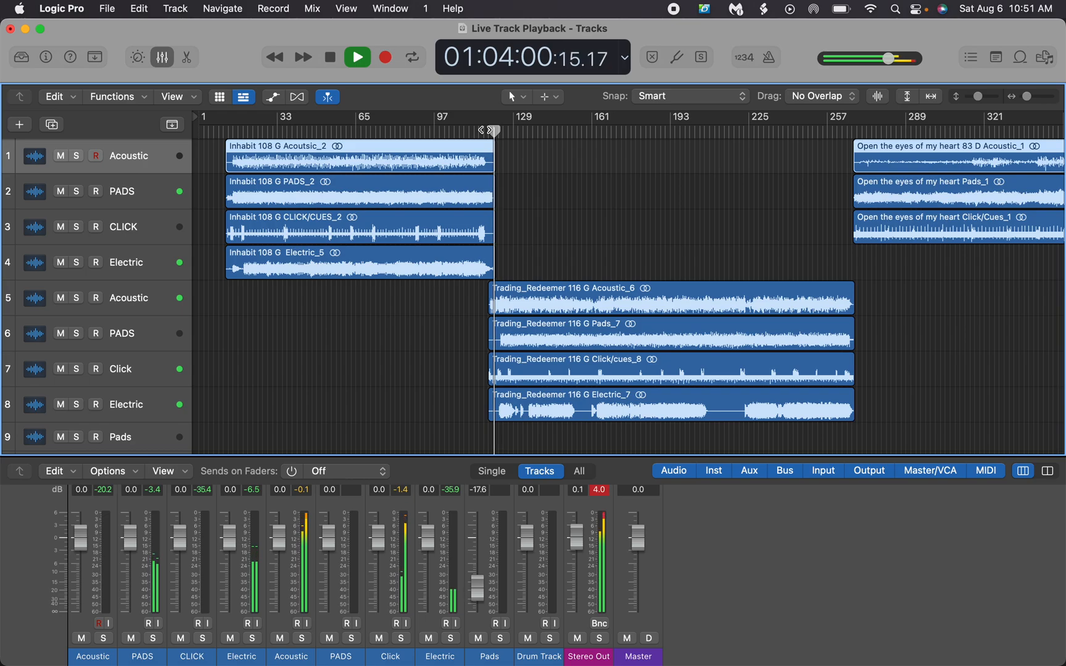
{"action": "scroll", "coordinate": [683, 222], "scroll_direction": "right", "scroll_amount": 5}
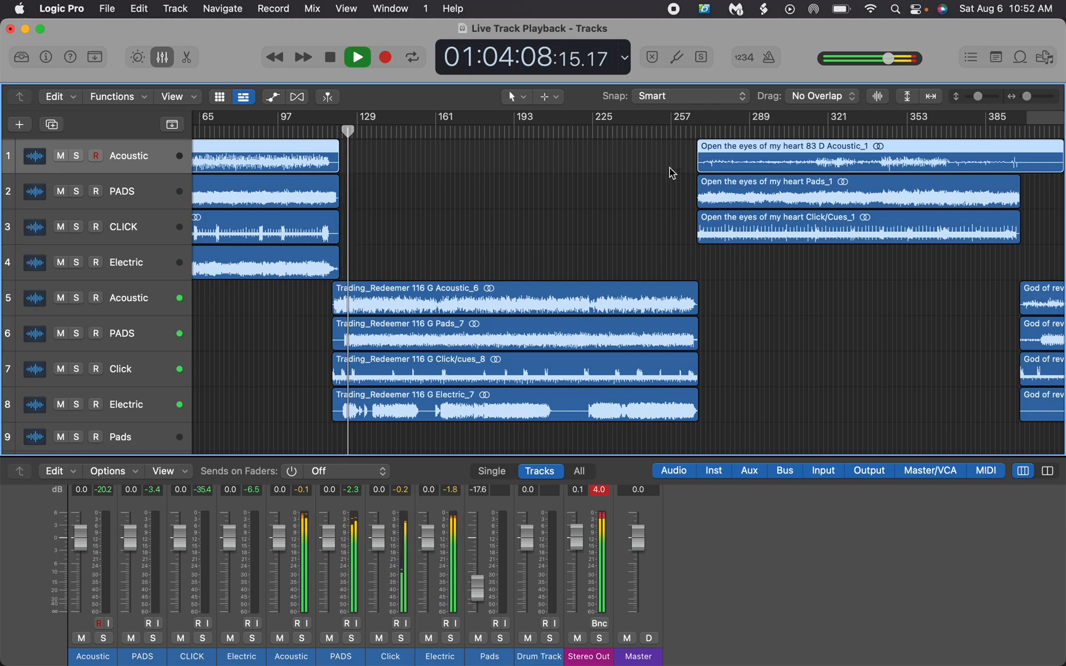
{"action": "key", "text": "space"}
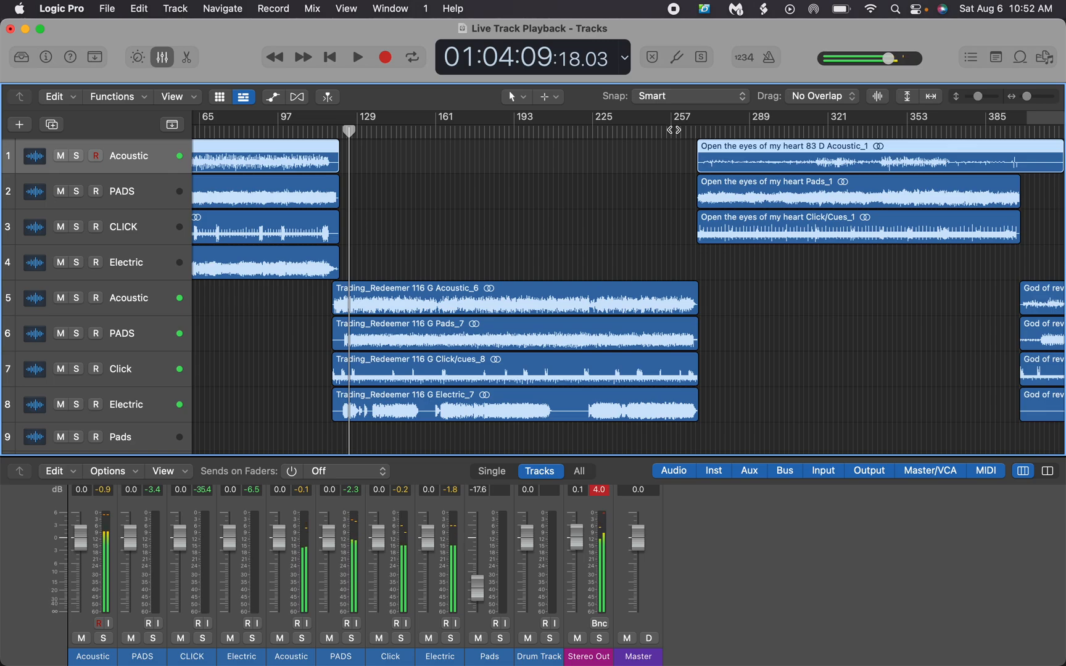
Play the transition from the last bars of Trading_Redeemer into Open the eyes of my heart, and stop playback
{"action": "left_click", "coordinate": [686, 131]}
{"action": "key", "text": "space"}
{"action": "key", "text": "space"}
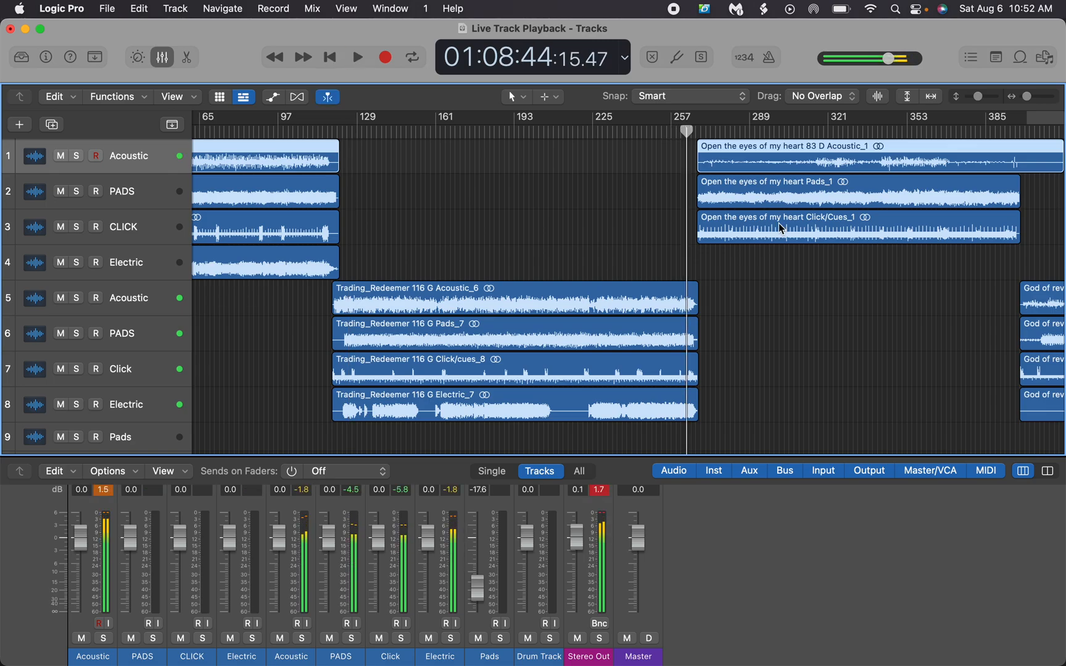
{"action": "key", "text": "space"}
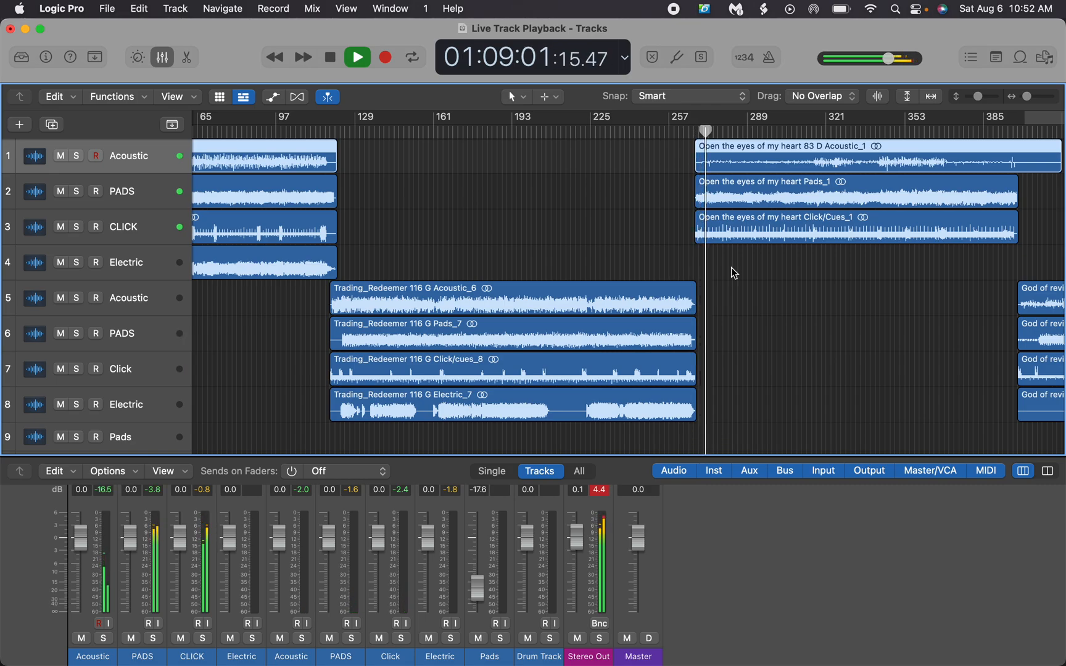
{"action": "scroll", "coordinate": [731, 267], "scroll_direction": "right", "scroll_amount": 5}
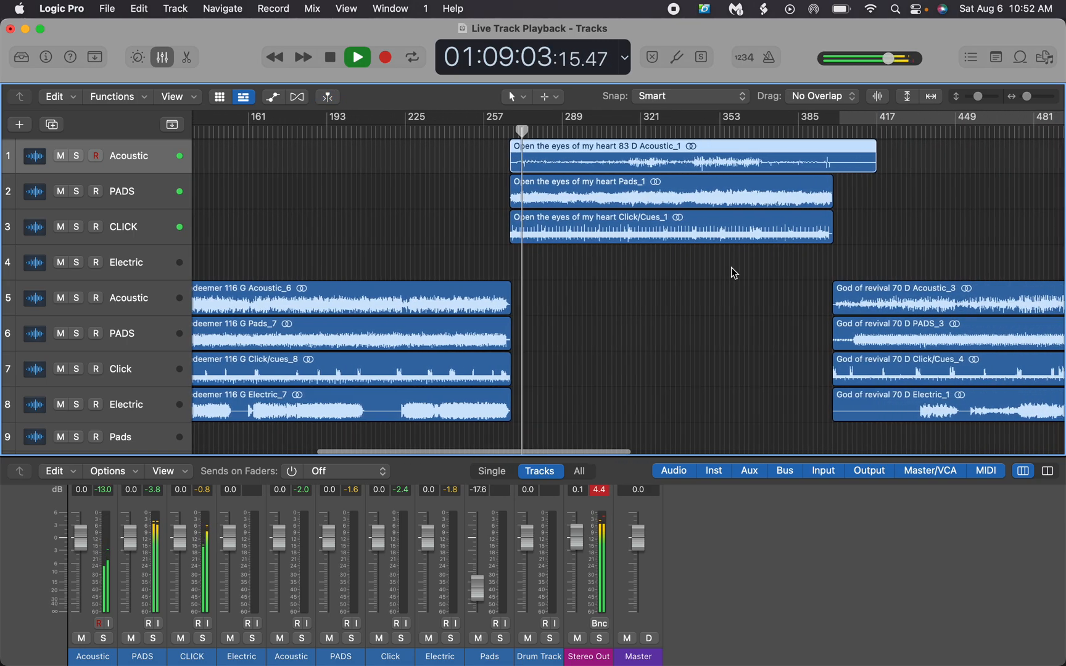
{"action": "key", "text": "space"}
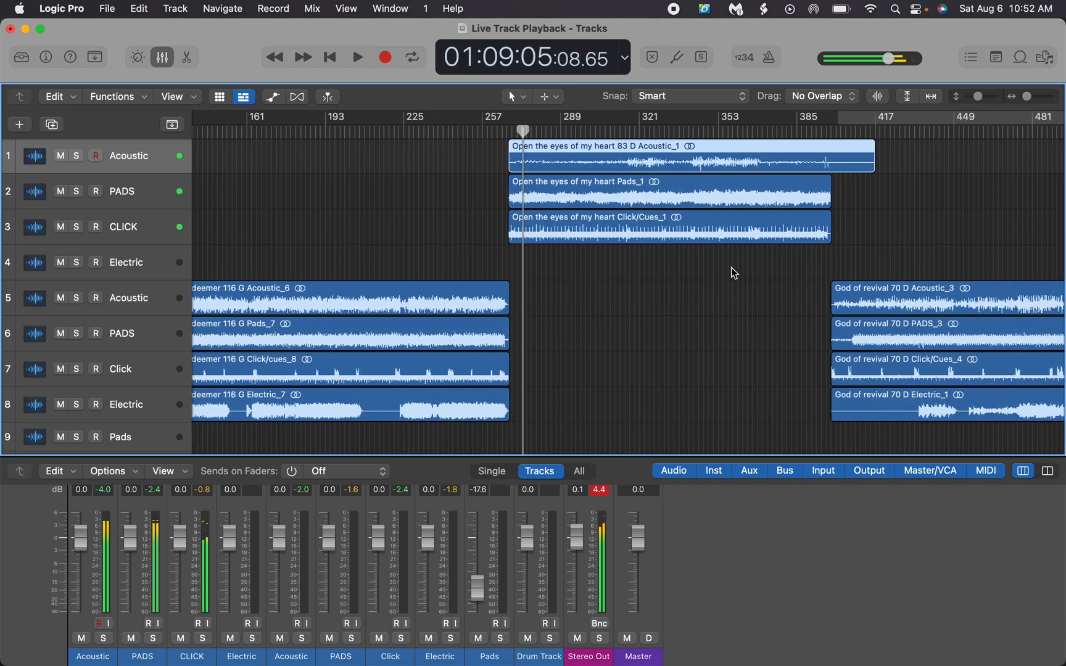
Clear the region selection, switch to Finder's Downloads folder and search This Mac for "pad"
{"action": "scroll", "coordinate": [650, 248], "scroll_direction": "right", "scroll_amount": 6}
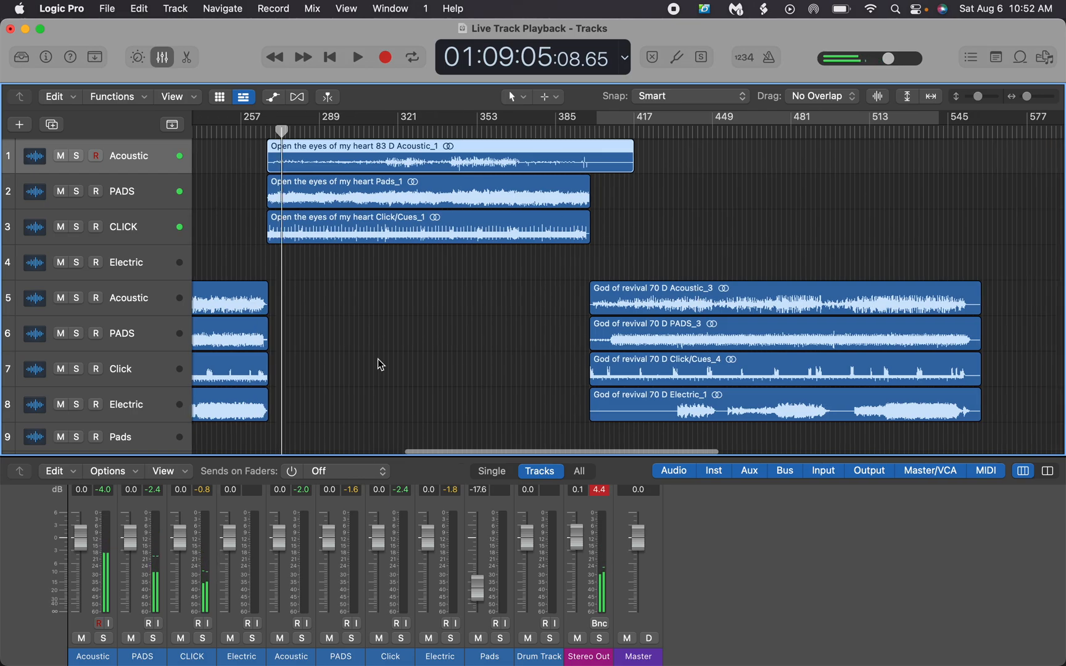
{"action": "left_click", "coordinate": [669, 252]}
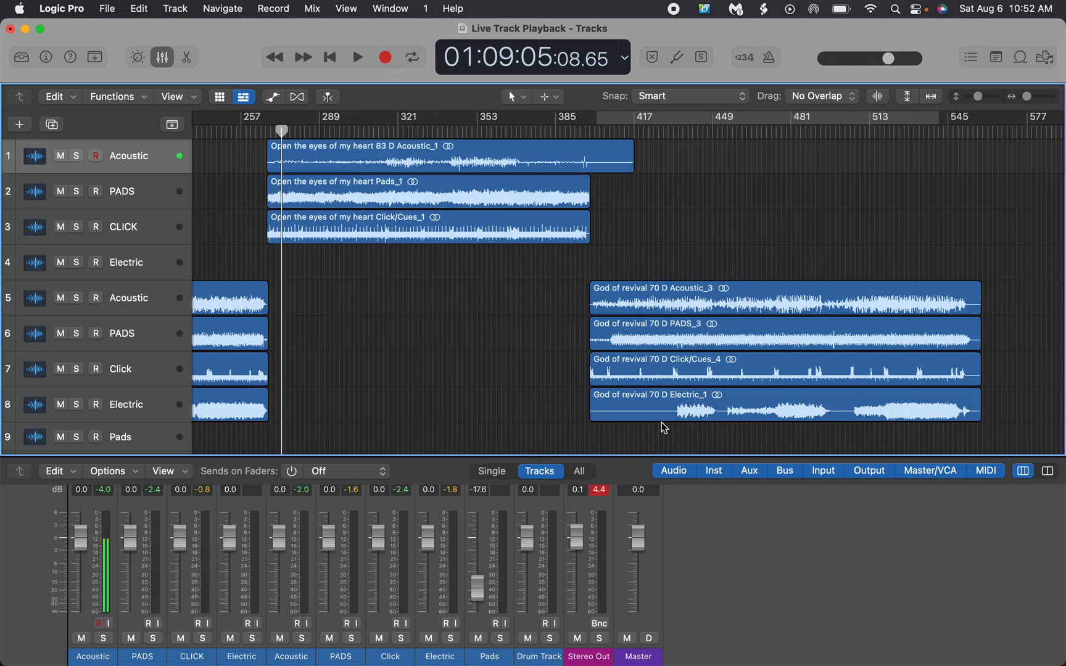
{"action": "scroll", "coordinate": [661, 422], "scroll_direction": "down", "scroll_amount": 5}
{"action": "scroll", "coordinate": [661, 422], "scroll_direction": "up", "scroll_amount": 5}
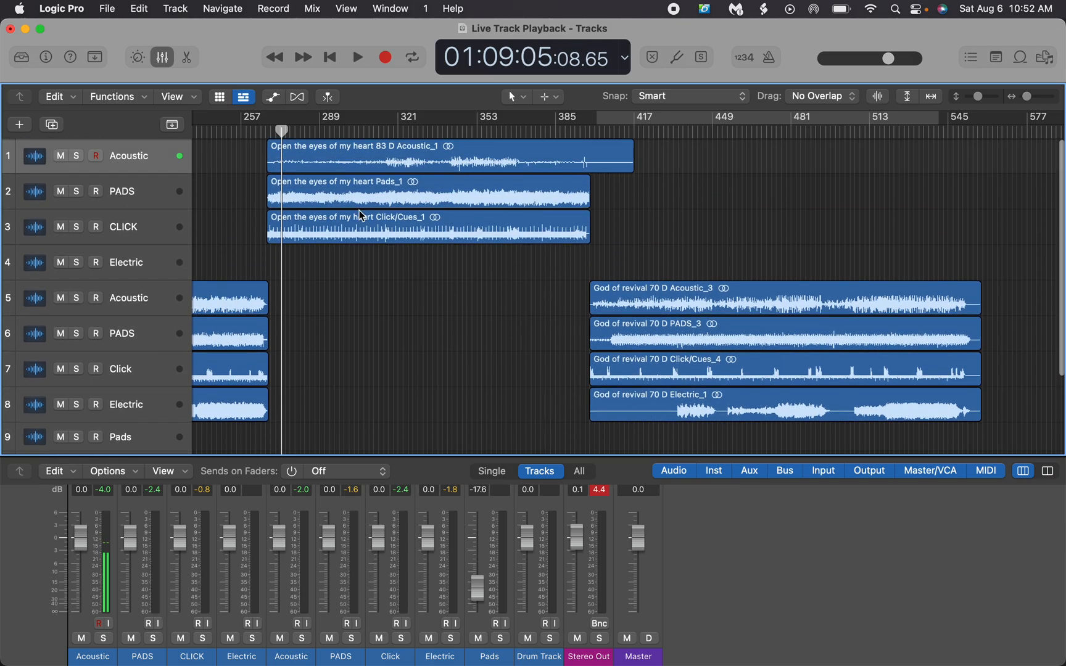
{"action": "scroll", "coordinate": [486, 259], "scroll_direction": "down", "scroll_amount": 3}
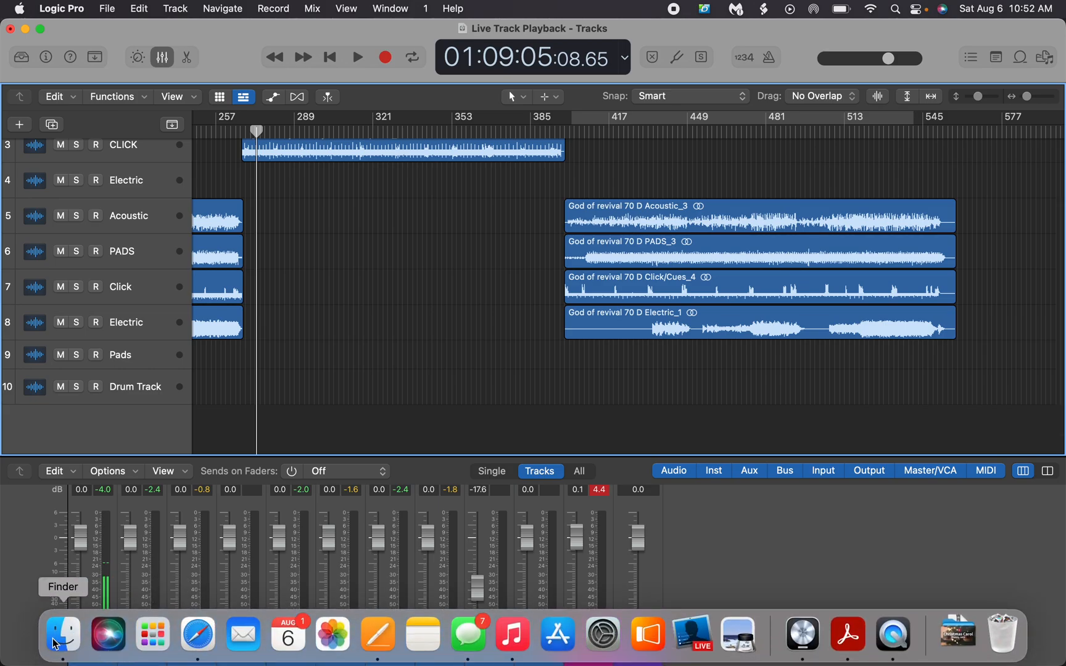
{"action": "left_click", "coordinate": [56, 638]}
{"action": "left_click", "coordinate": [284, 247]}
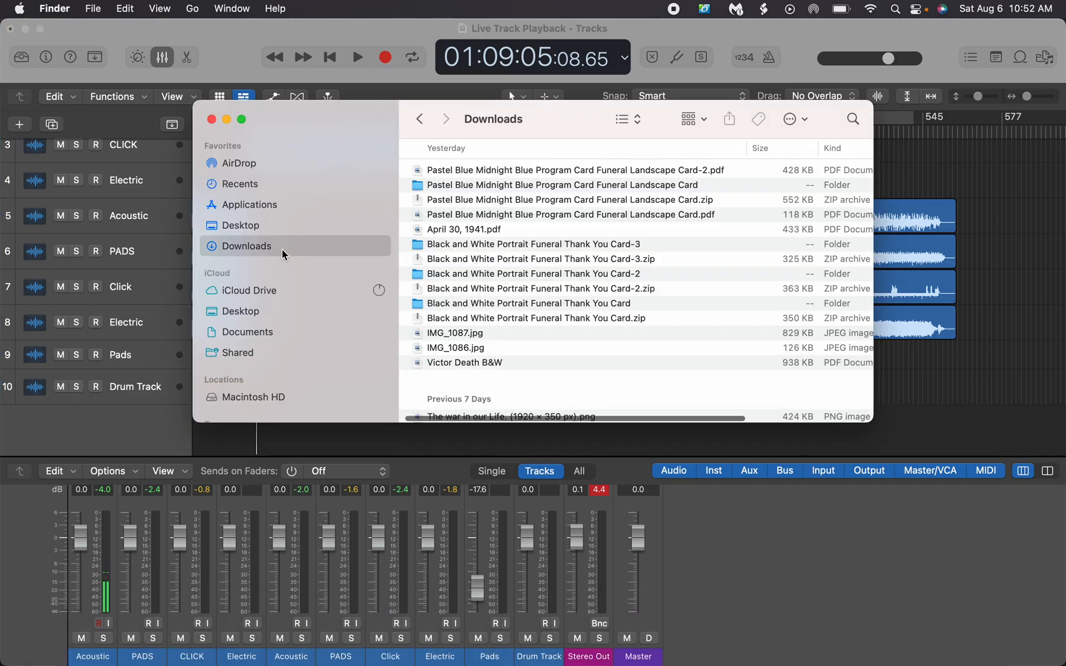
{"action": "left_click", "coordinate": [853, 120]}
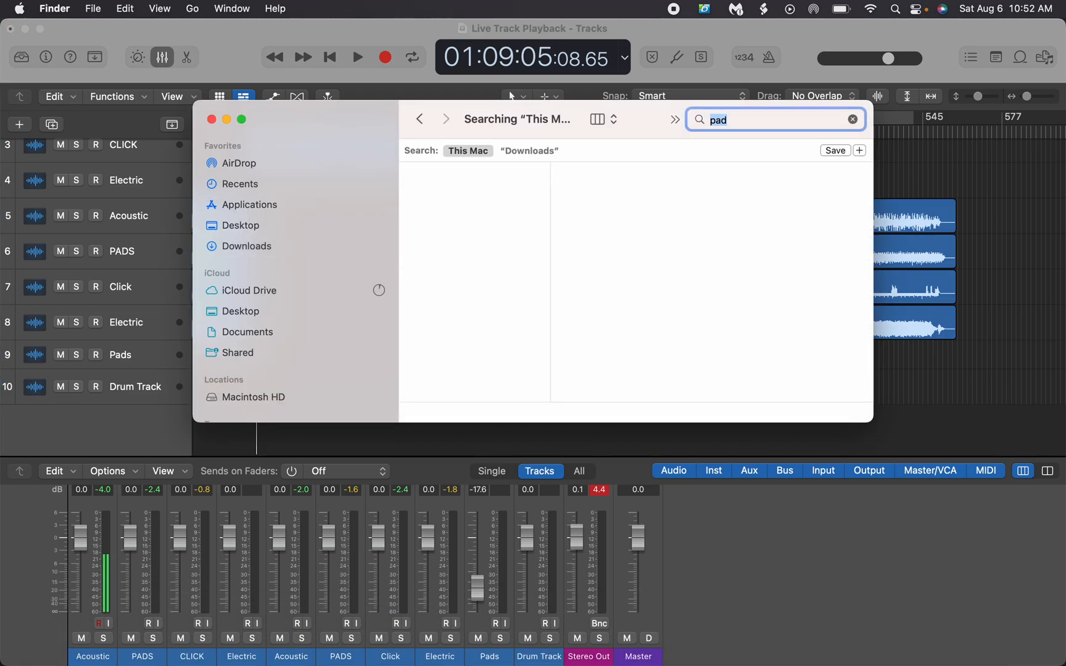
Add 07 Glowdust Pad D_2 from the search results to the Drum Track lane, overlapping the end of the God of revival regions
{"action": "scroll", "coordinate": [485, 228], "scroll_direction": "down", "scroll_amount": 5}
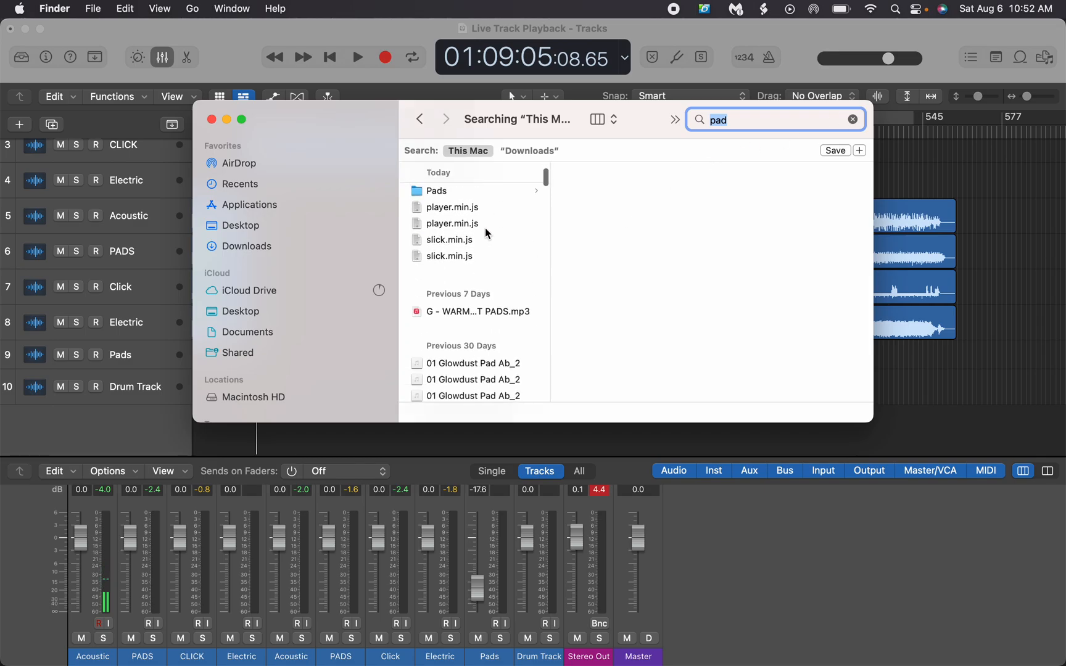
{"action": "scroll", "coordinate": [485, 228], "scroll_direction": "up", "scroll_amount": 2}
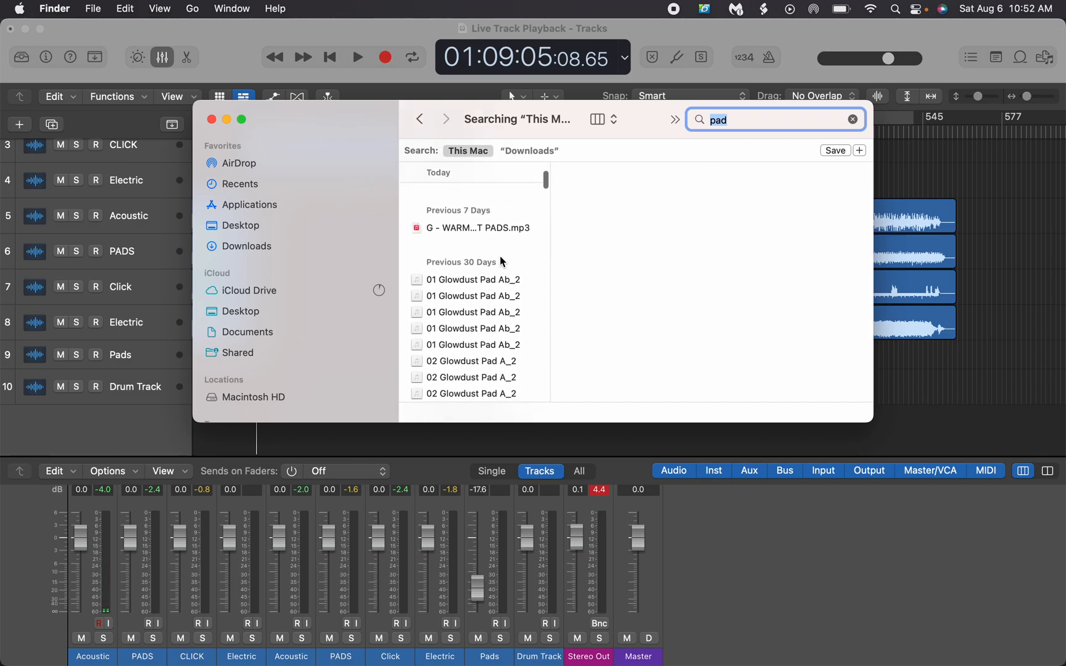
{"action": "scroll", "coordinate": [499, 255], "scroll_direction": "down", "scroll_amount": 10}
{"action": "scroll", "coordinate": [502, 261], "scroll_direction": "down", "scroll_amount": 2}
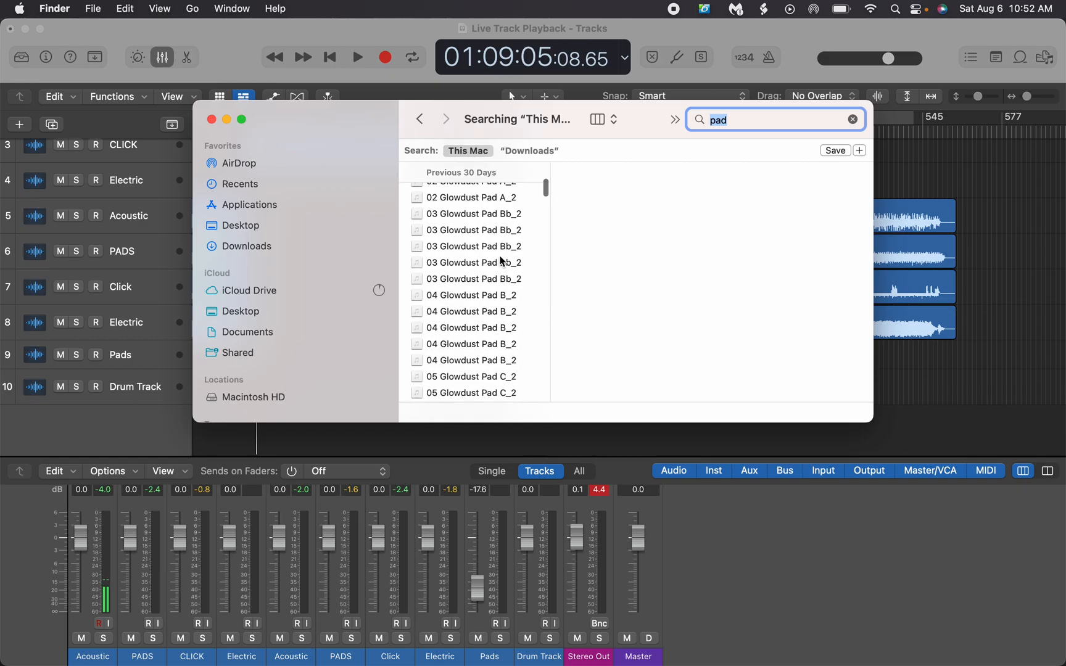
{"action": "scroll", "coordinate": [501, 261], "scroll_direction": "down", "scroll_amount": 3}
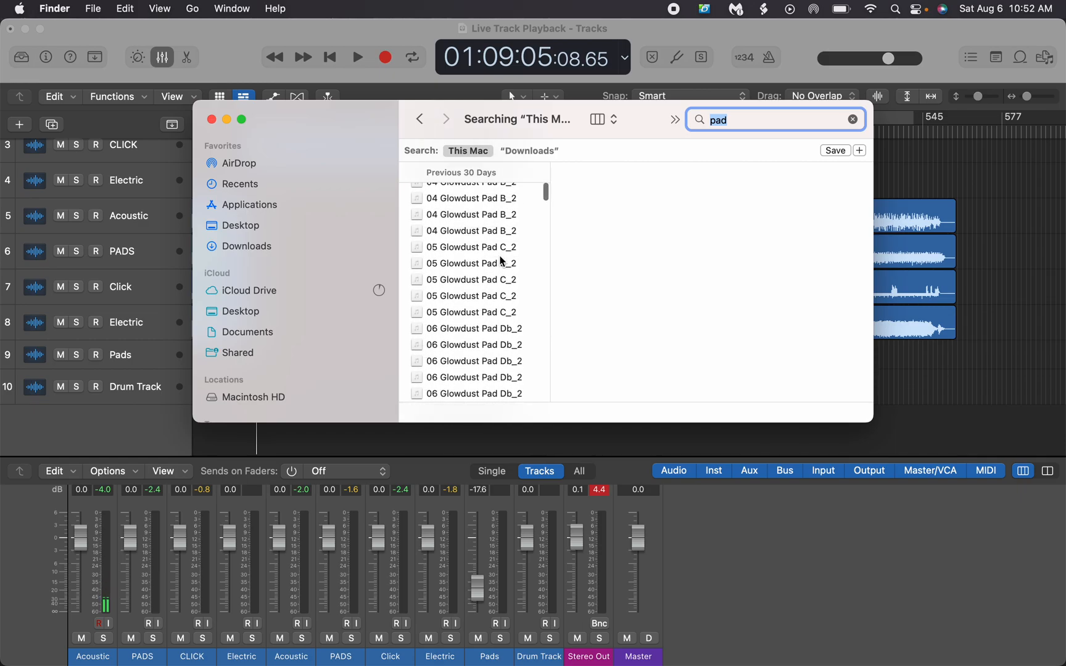
{"action": "scroll", "coordinate": [493, 270], "scroll_direction": "down", "scroll_amount": 1}
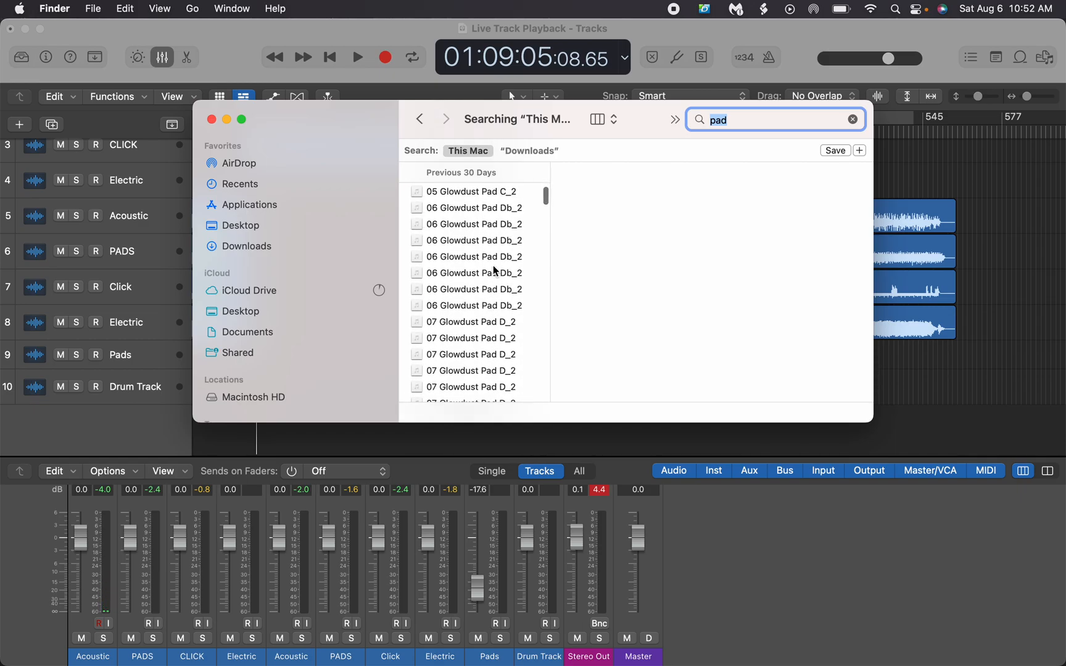
{"action": "left_click", "coordinate": [455, 322]}
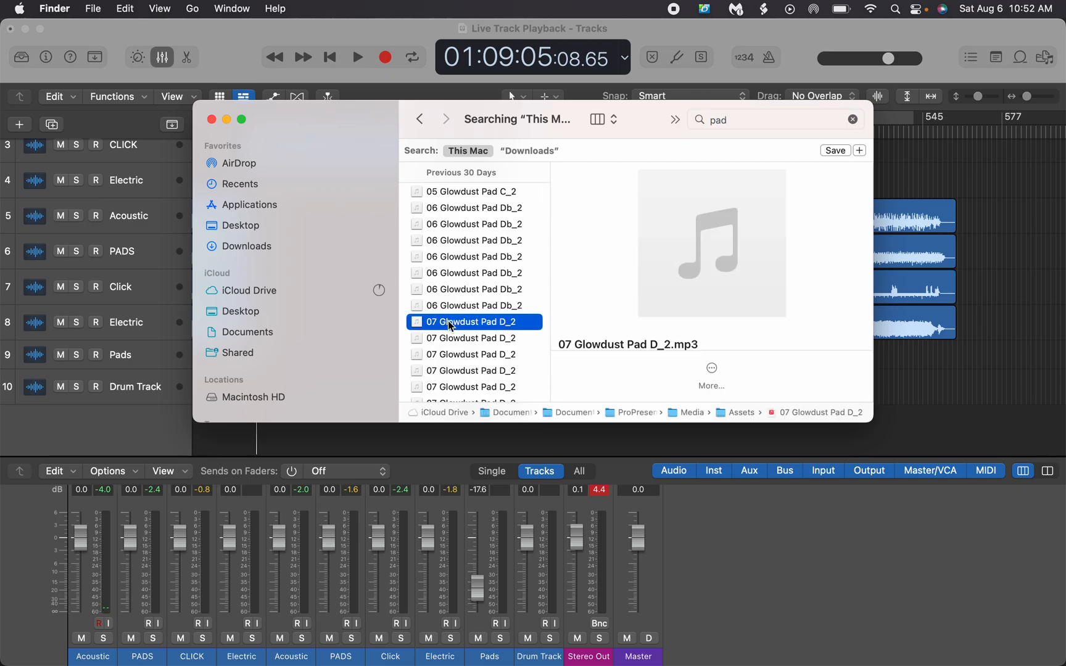
{"action": "left_click_drag", "start_coordinate": [451, 325], "coordinate": [970, 395]}
While playing the God of revival ending, move the Glowdust pad region to the Pads track and set that track's fader to -16.4 dB
{"action": "scroll", "coordinate": [972, 378], "scroll_direction": "right", "scroll_amount": 5}
{"action": "scroll", "coordinate": [972, 379], "scroll_direction": "right", "scroll_amount": 4}
{"action": "double_click", "coordinate": [524, 133]}
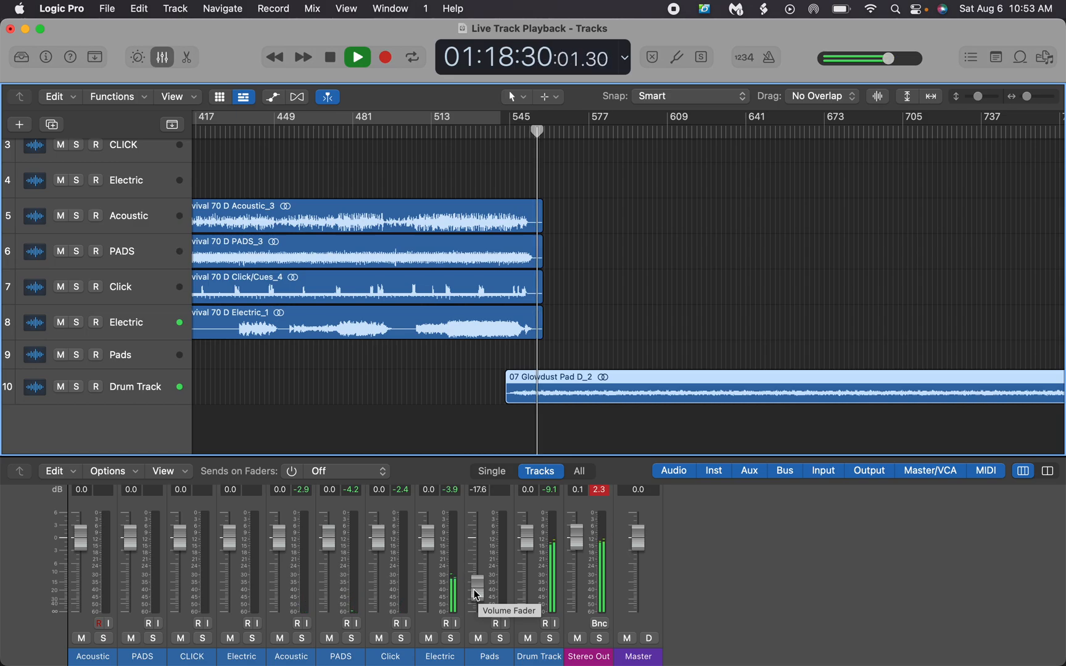
{"action": "left_click_drag", "start_coordinate": [589, 395], "coordinate": [589, 342]}
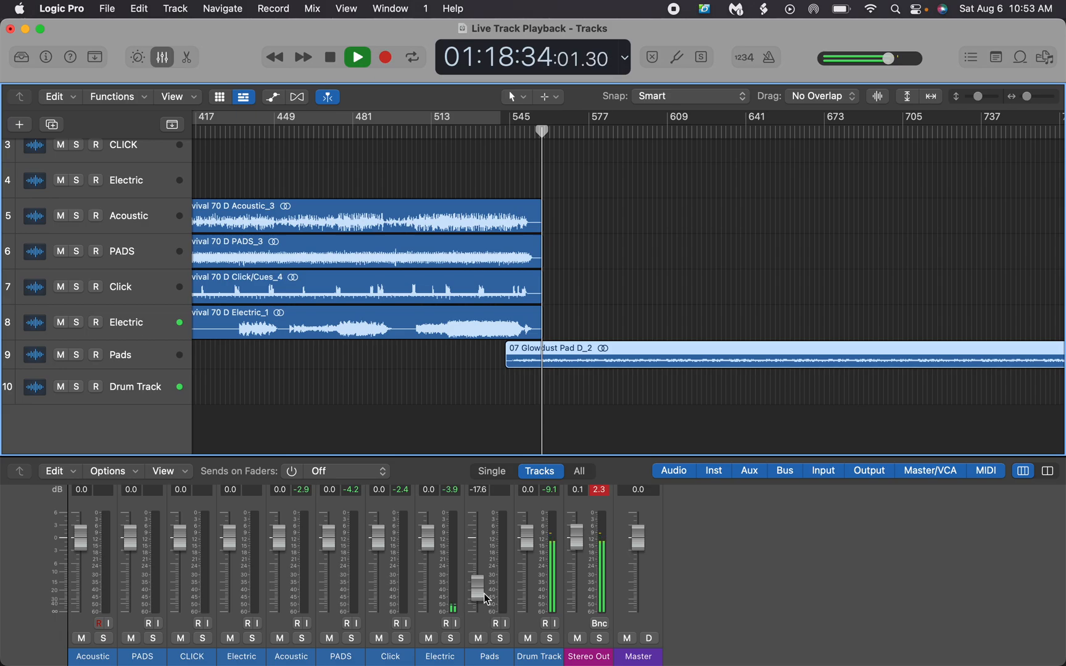
{"action": "left_click_drag", "start_coordinate": [485, 597], "coordinate": [485, 594]}
{"action": "key", "text": "space"}
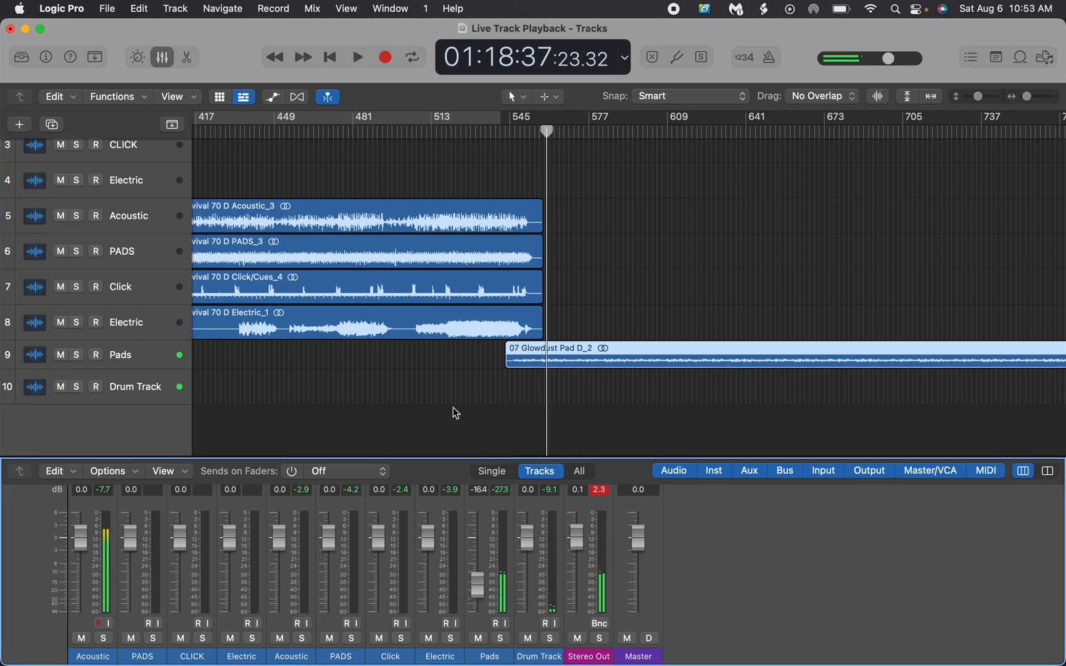
Fit the whole set in view, then play short stretches from the start of the Inhabit regions
{"action": "left_click_drag", "start_coordinate": [1025, 100], "coordinate": [1010, 101]}
{"action": "scroll", "coordinate": [307, 177], "scroll_direction": "left", "scroll_amount": 3}
{"action": "scroll", "coordinate": [309, 181], "scroll_direction": "up", "scroll_amount": 3}
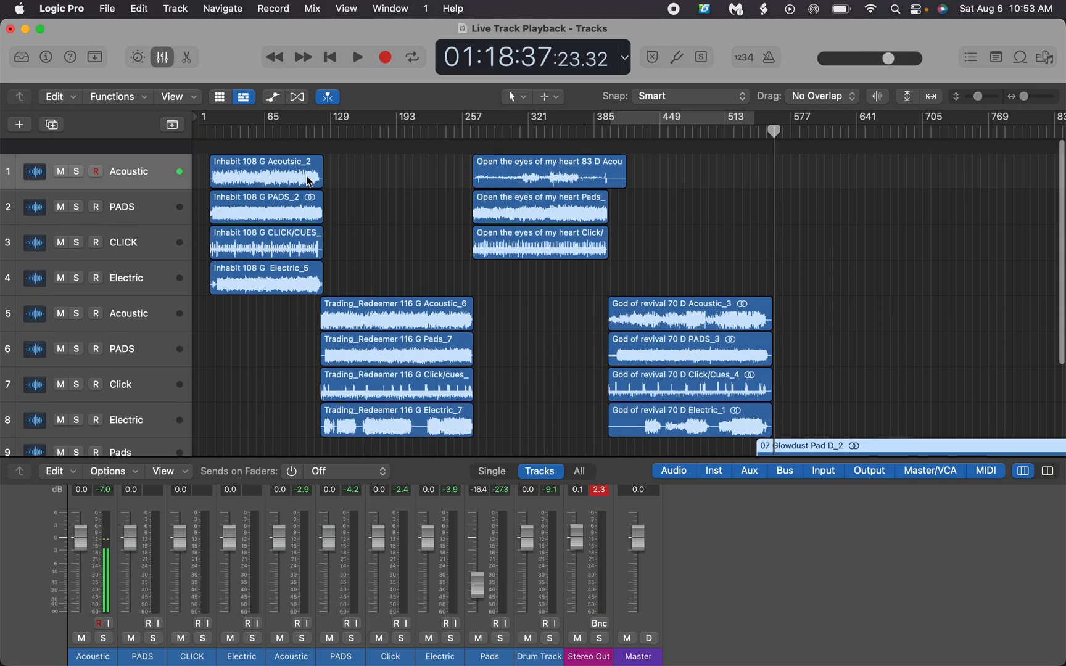
{"action": "left_click", "coordinate": [210, 131]}
{"action": "key", "text": "space"}
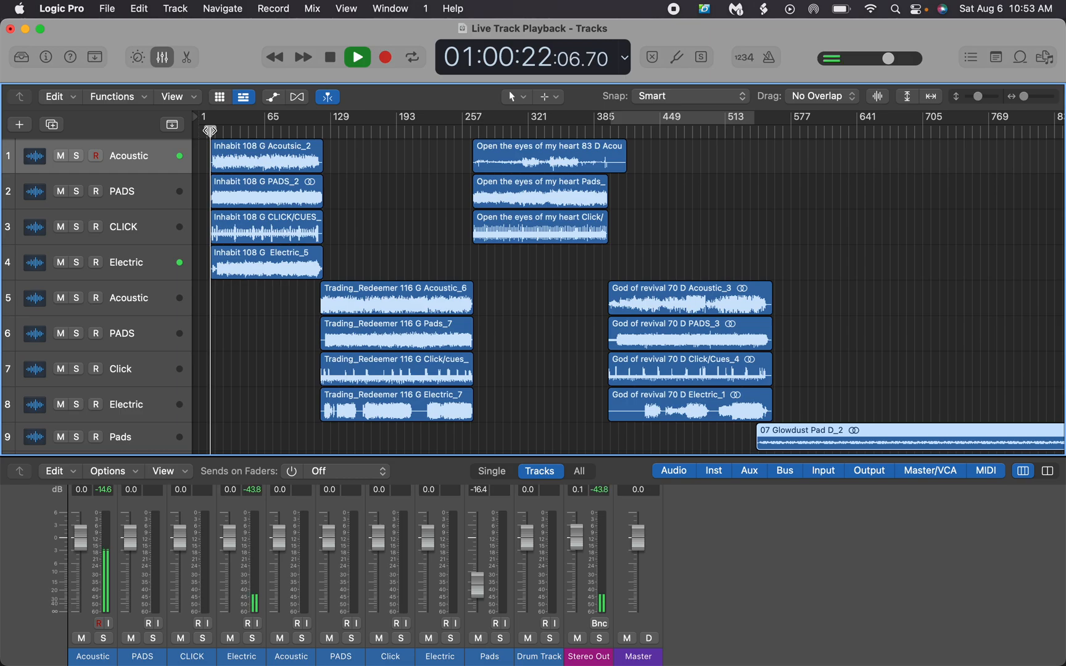
{"action": "key", "text": "space"}
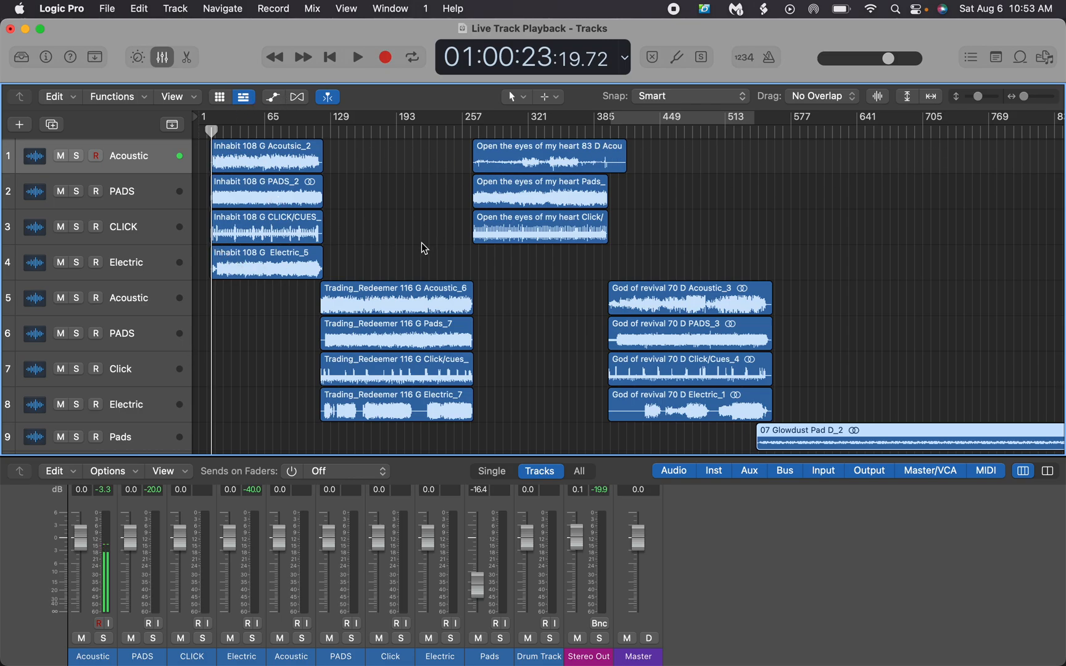
{"action": "key", "text": "space"}
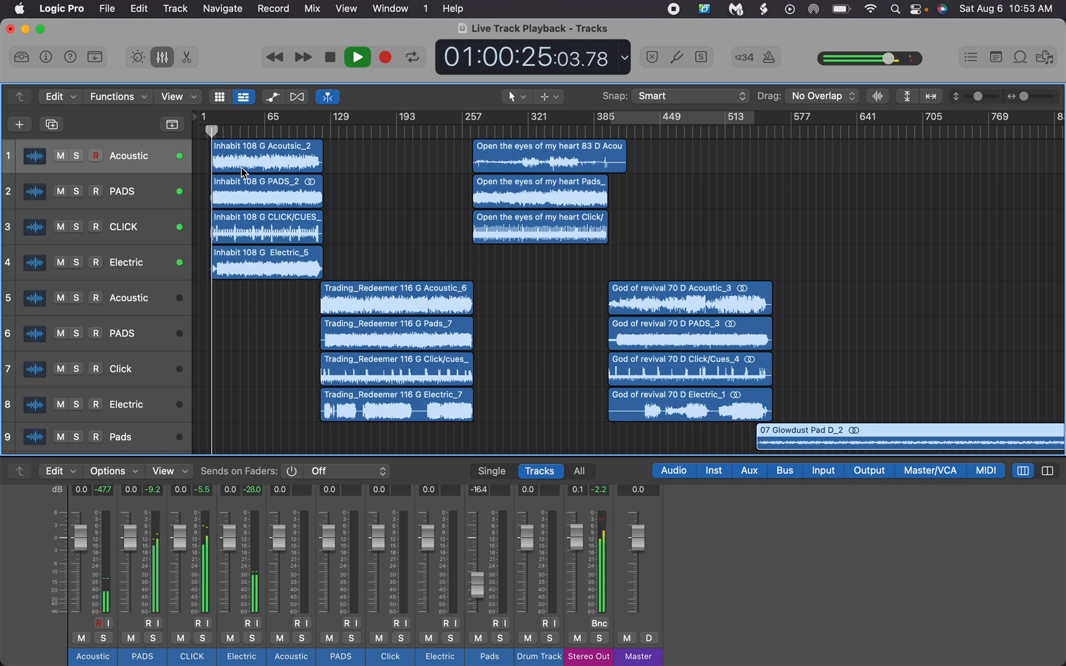
{"action": "key", "text": "space"}
Enlarge the Mixer to examine the channels' output routing, and shrink it until all ten tracks show
{"action": "left_click_drag", "start_coordinate": [266, 455], "coordinate": [335, 162]}
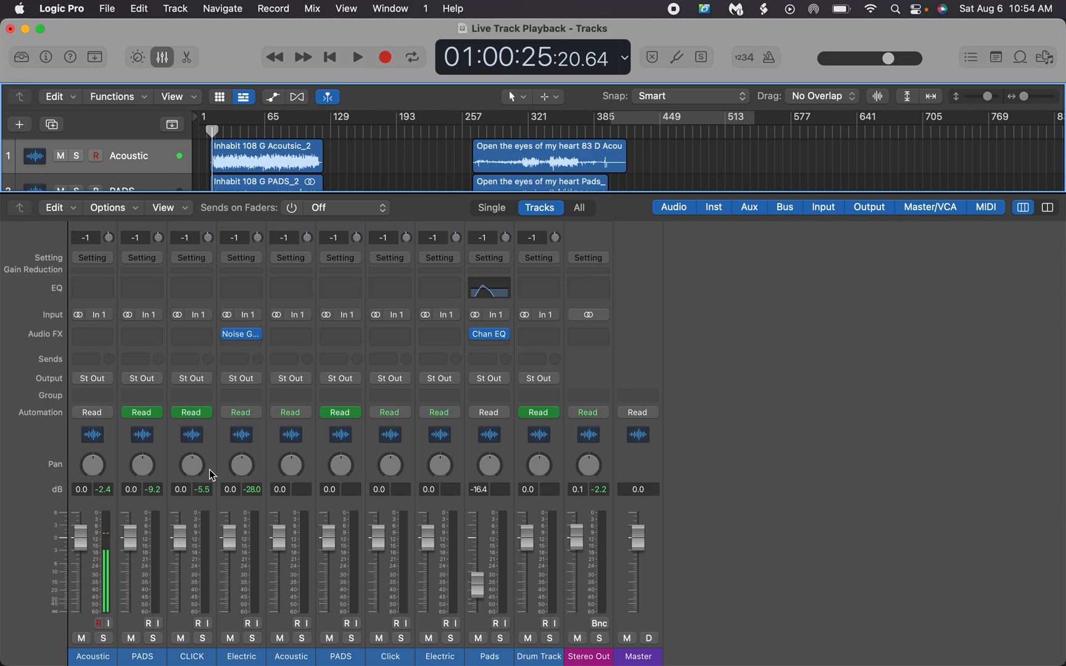
{"action": "left_click_drag", "start_coordinate": [622, 194], "coordinate": [567, 517]}
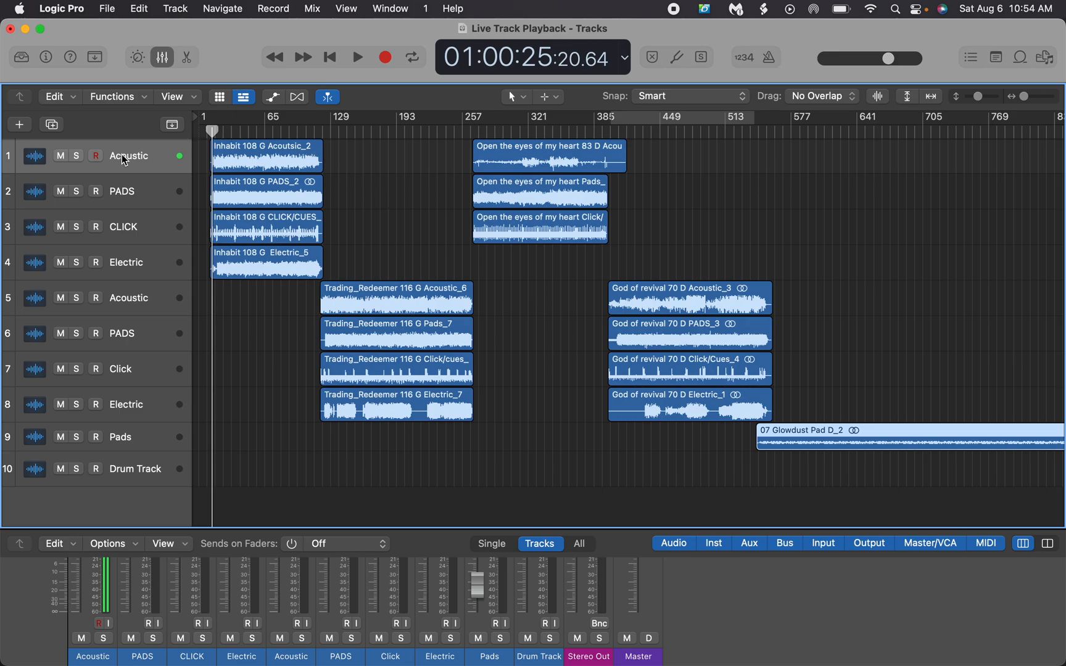
{"action": "left_click", "coordinate": [127, 470]}
{"action": "left_click", "coordinate": [22, 126]}
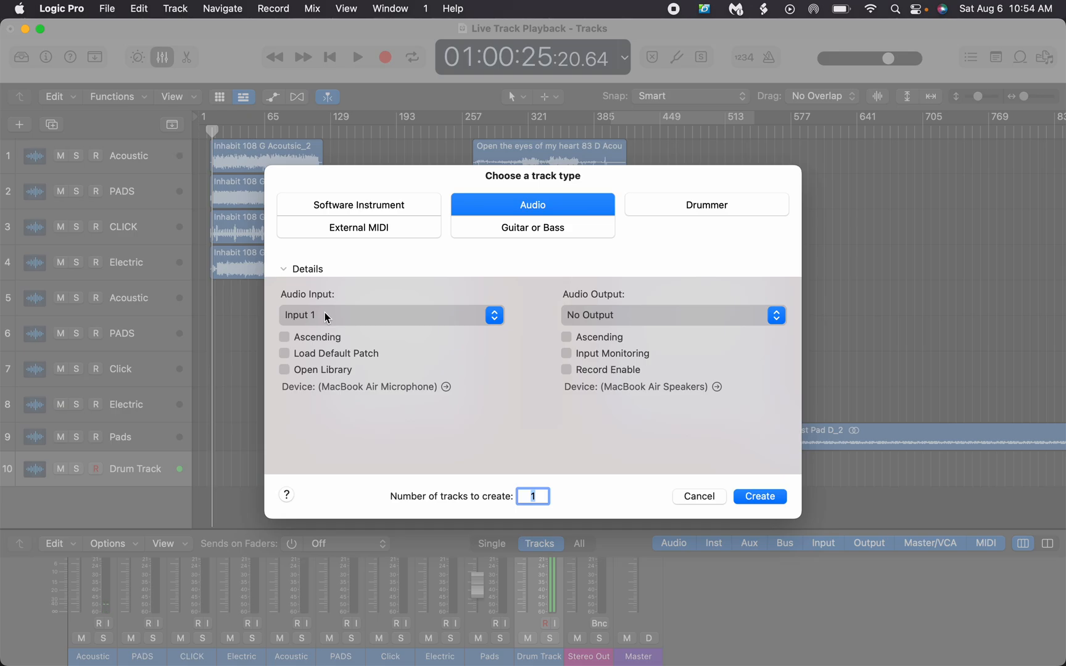
{"action": "left_click", "coordinate": [285, 337]}
{"action": "type", "text": "4"}
{"action": "left_click", "coordinate": [699, 501]}
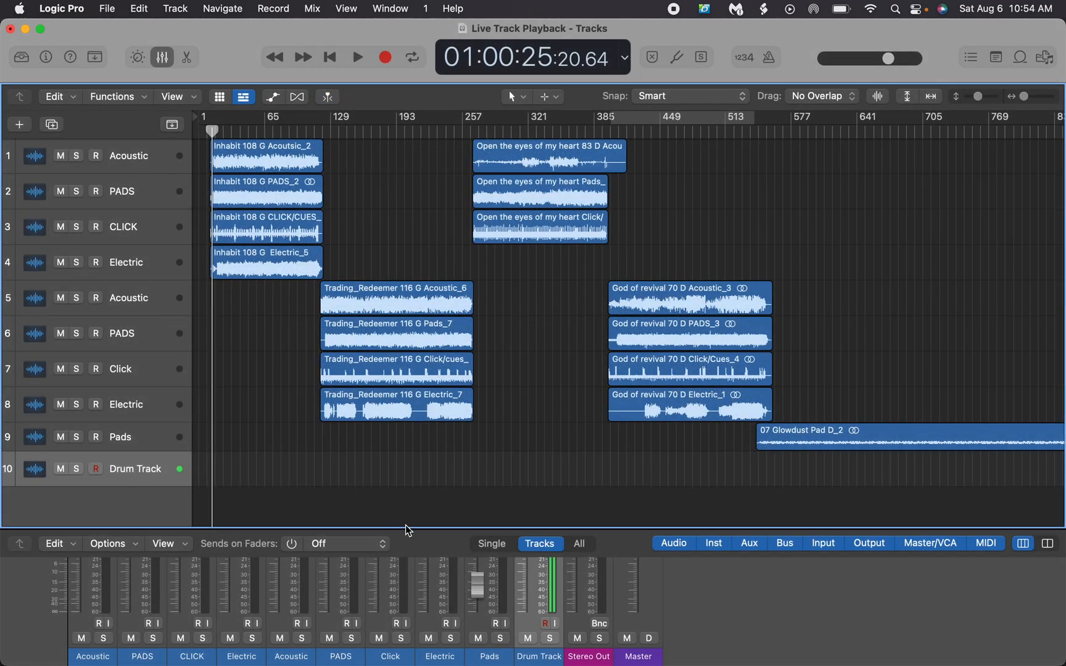
Expand the Mixer to inspect the first Acoustic channel's input format, and reduce it again to reveal the full arrangement
{"action": "left_click_drag", "start_coordinate": [406, 526], "coordinate": [424, 124]}
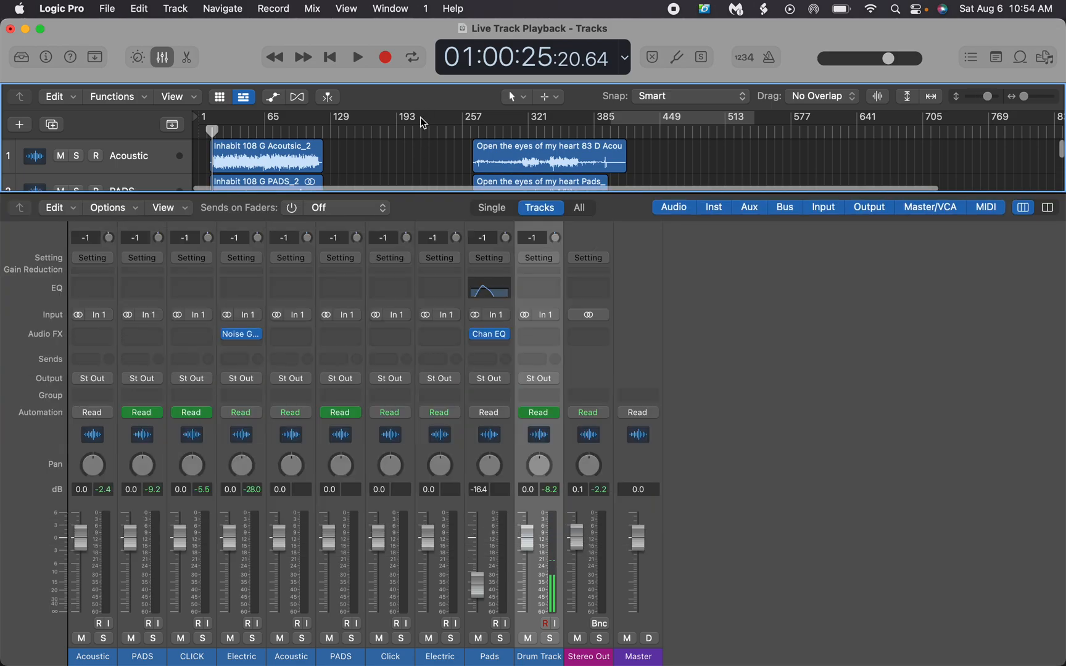
{"action": "left_click", "coordinate": [79, 318]}
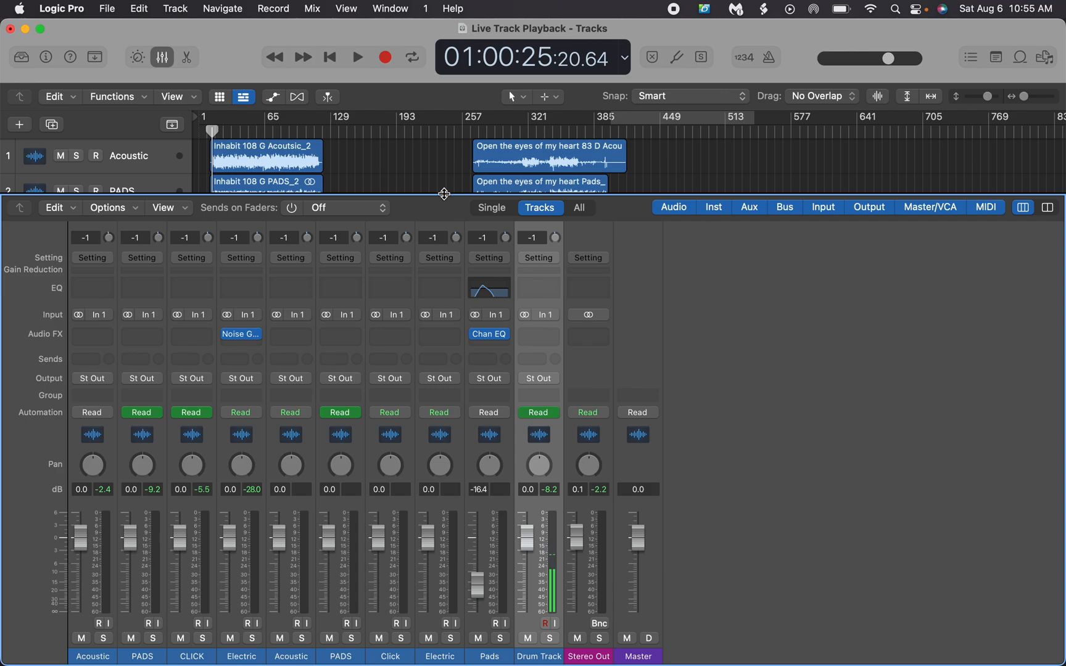
{"action": "left_click_drag", "start_coordinate": [443, 195], "coordinate": [445, 418]}
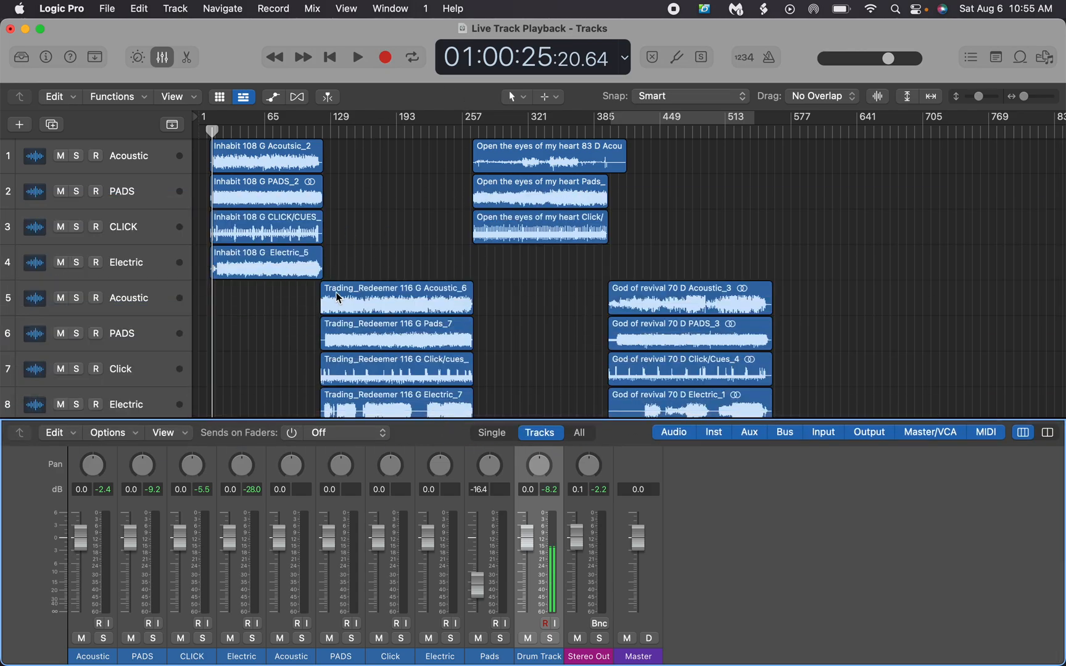
{"action": "scroll", "coordinate": [380, 289], "scroll_direction": "down", "scroll_amount": 3}
{"action": "scroll", "coordinate": [381, 295], "scroll_direction": "up", "scroll_amount": 3}
{"action": "left_click_drag", "start_coordinate": [622, 420], "coordinate": [629, 528]}
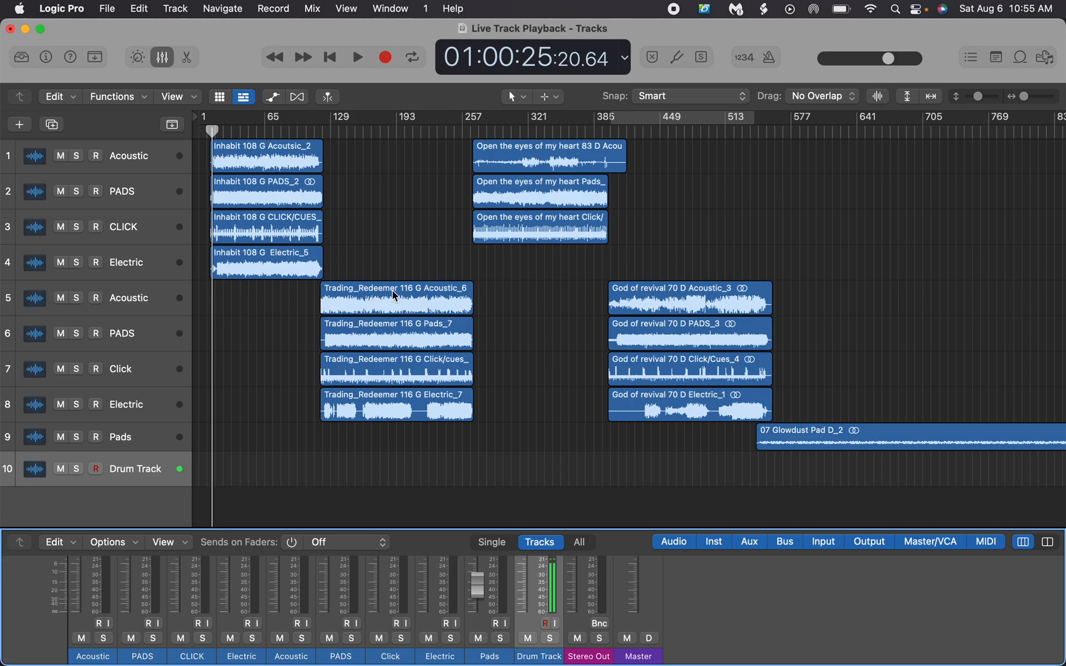
Play a moment of Inhabit, and another moment of Trading_Redeemer from about 01:06:06
{"action": "key", "text": "space"}
{"action": "key", "text": "space"}
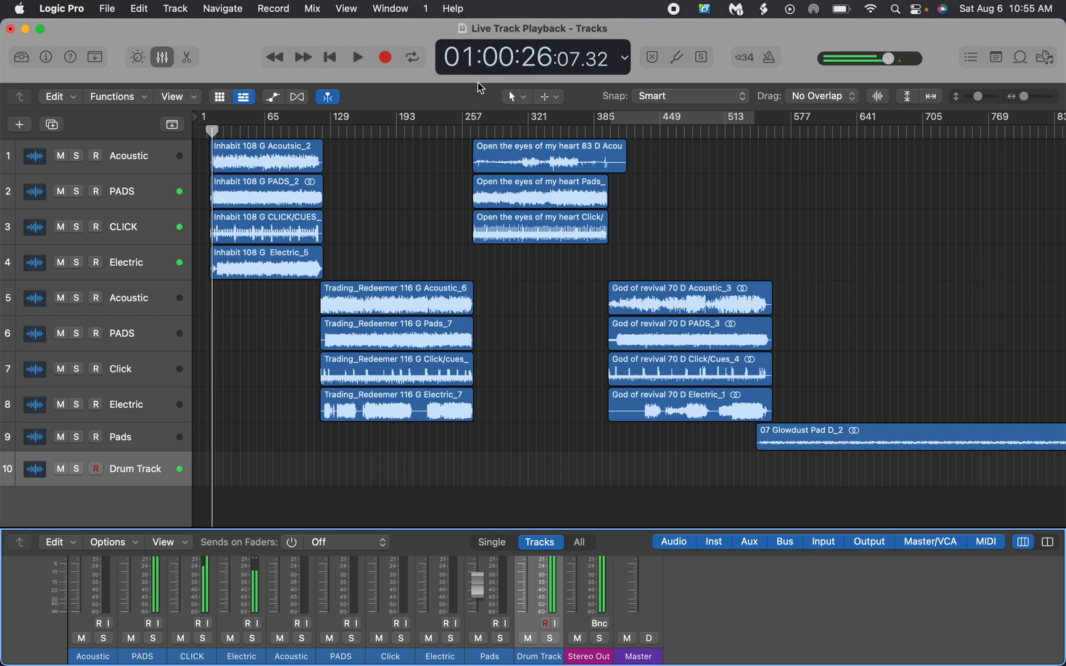
{"action": "left_click", "coordinate": [387, 131]}
{"action": "key", "text": "space"}
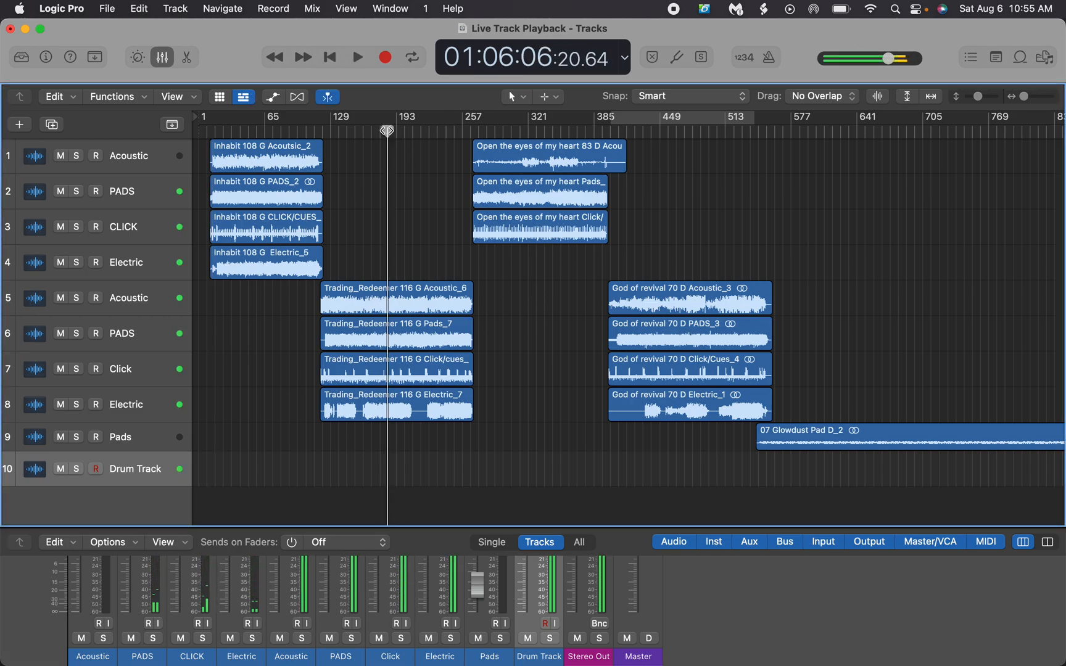